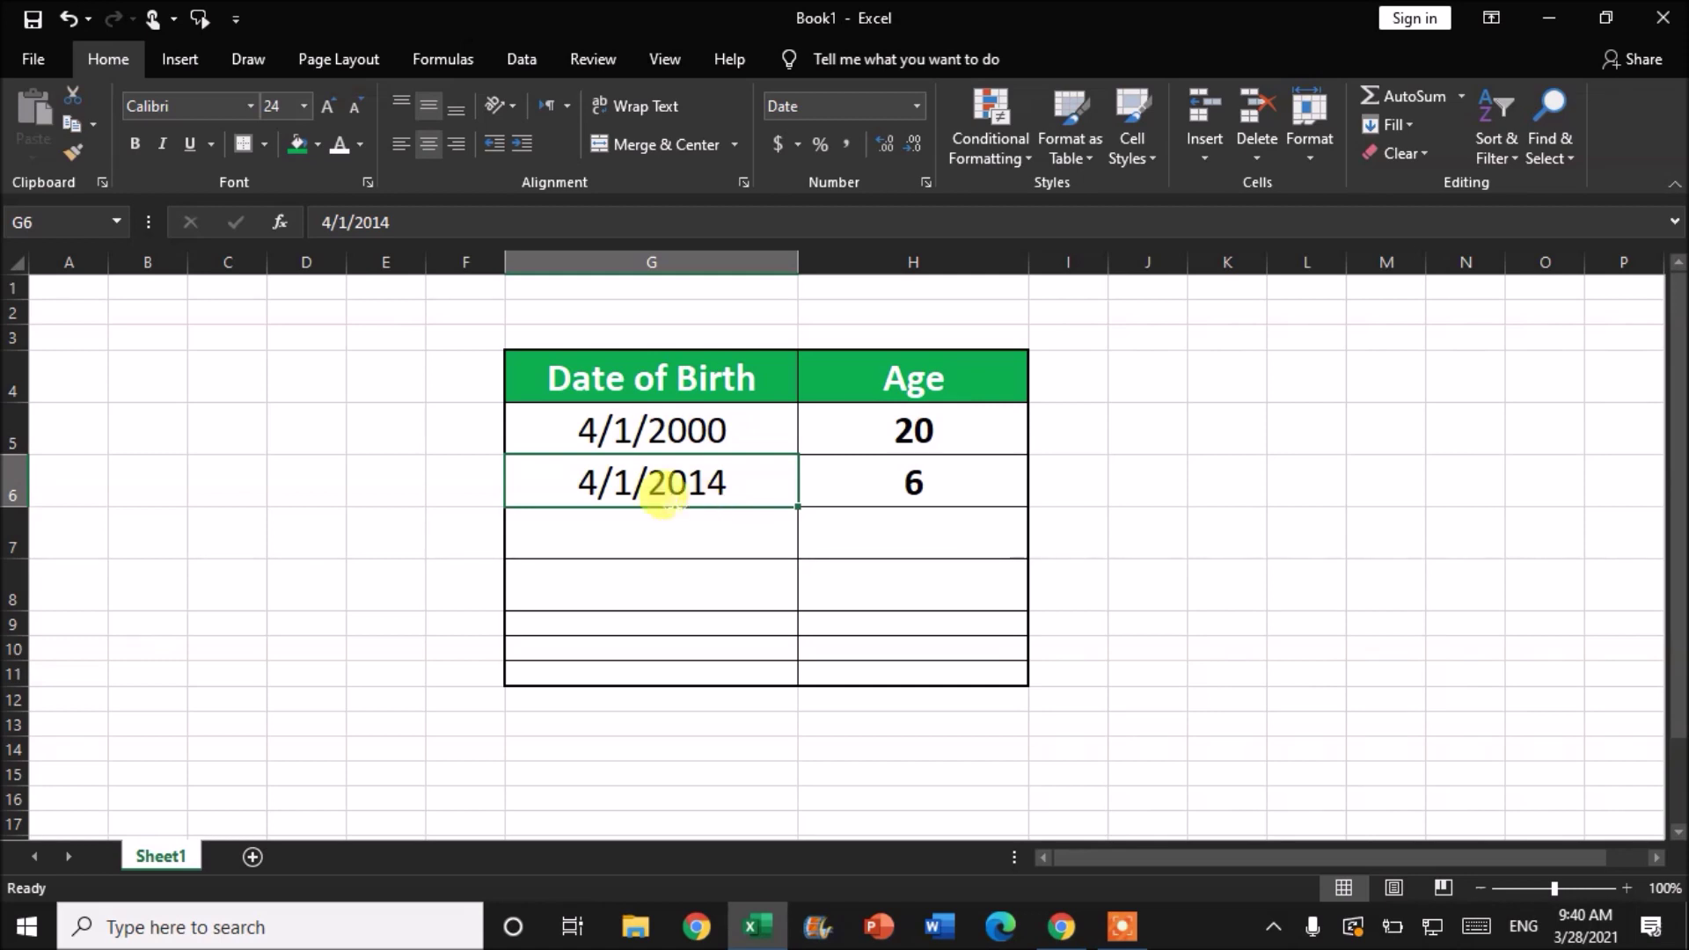
Step: Change the year of the first date of birth in cell G5
{"action": "left_click", "coordinate": [598, 415]}
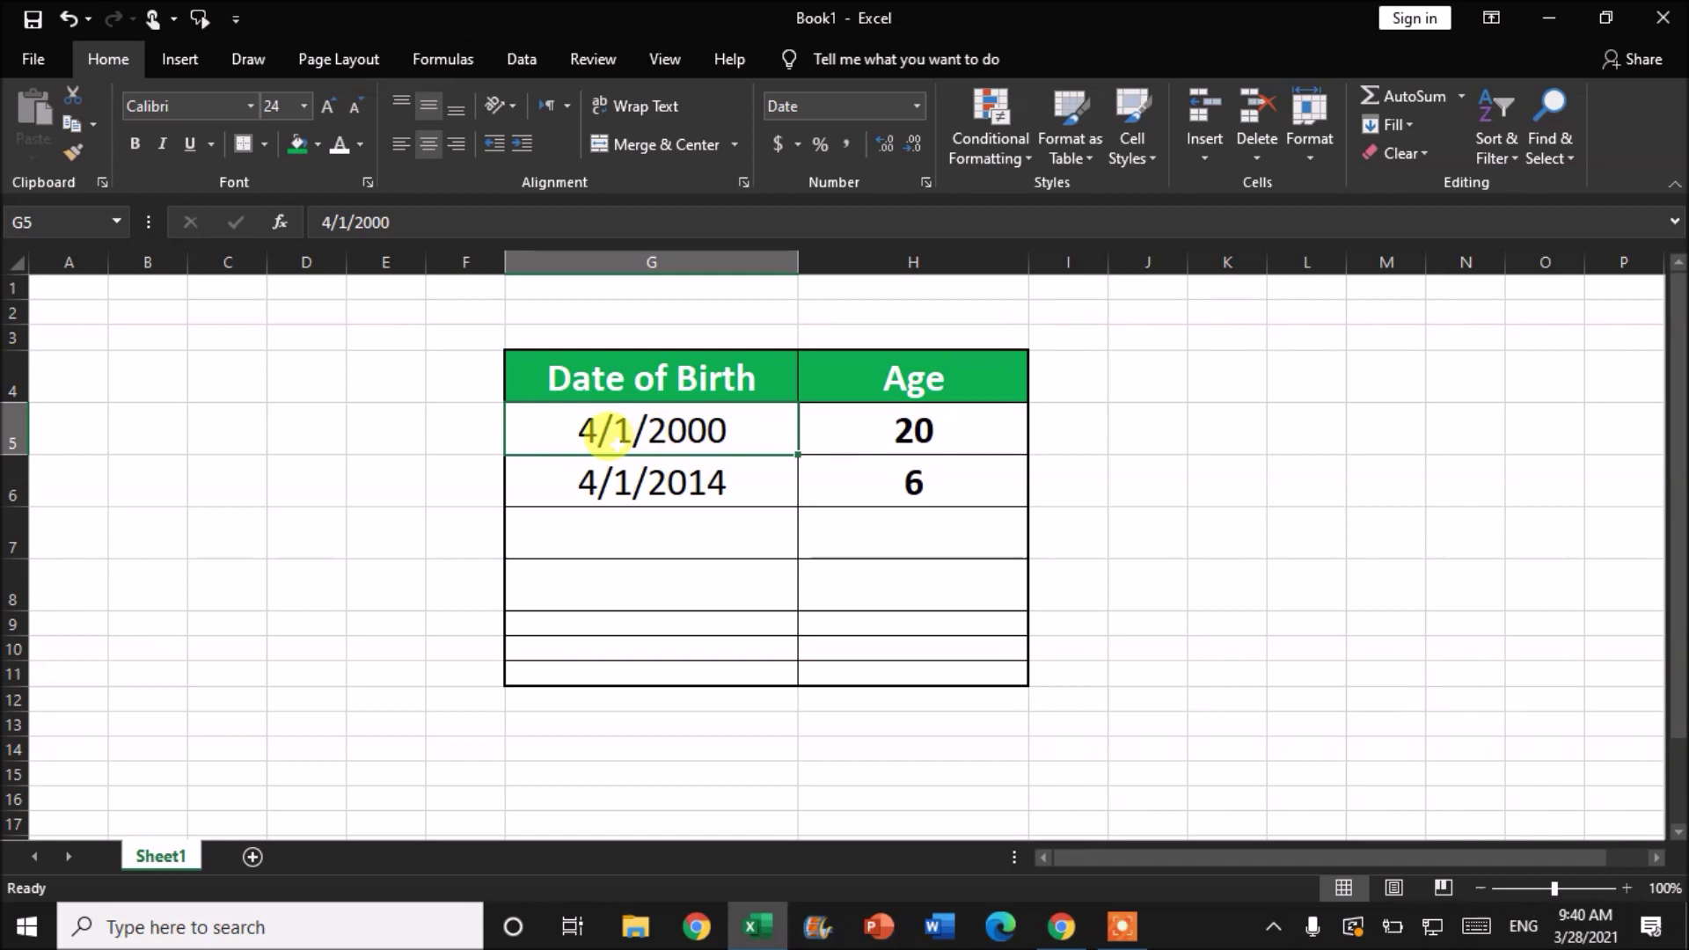
{"action": "left_click", "coordinate": [916, 427]}
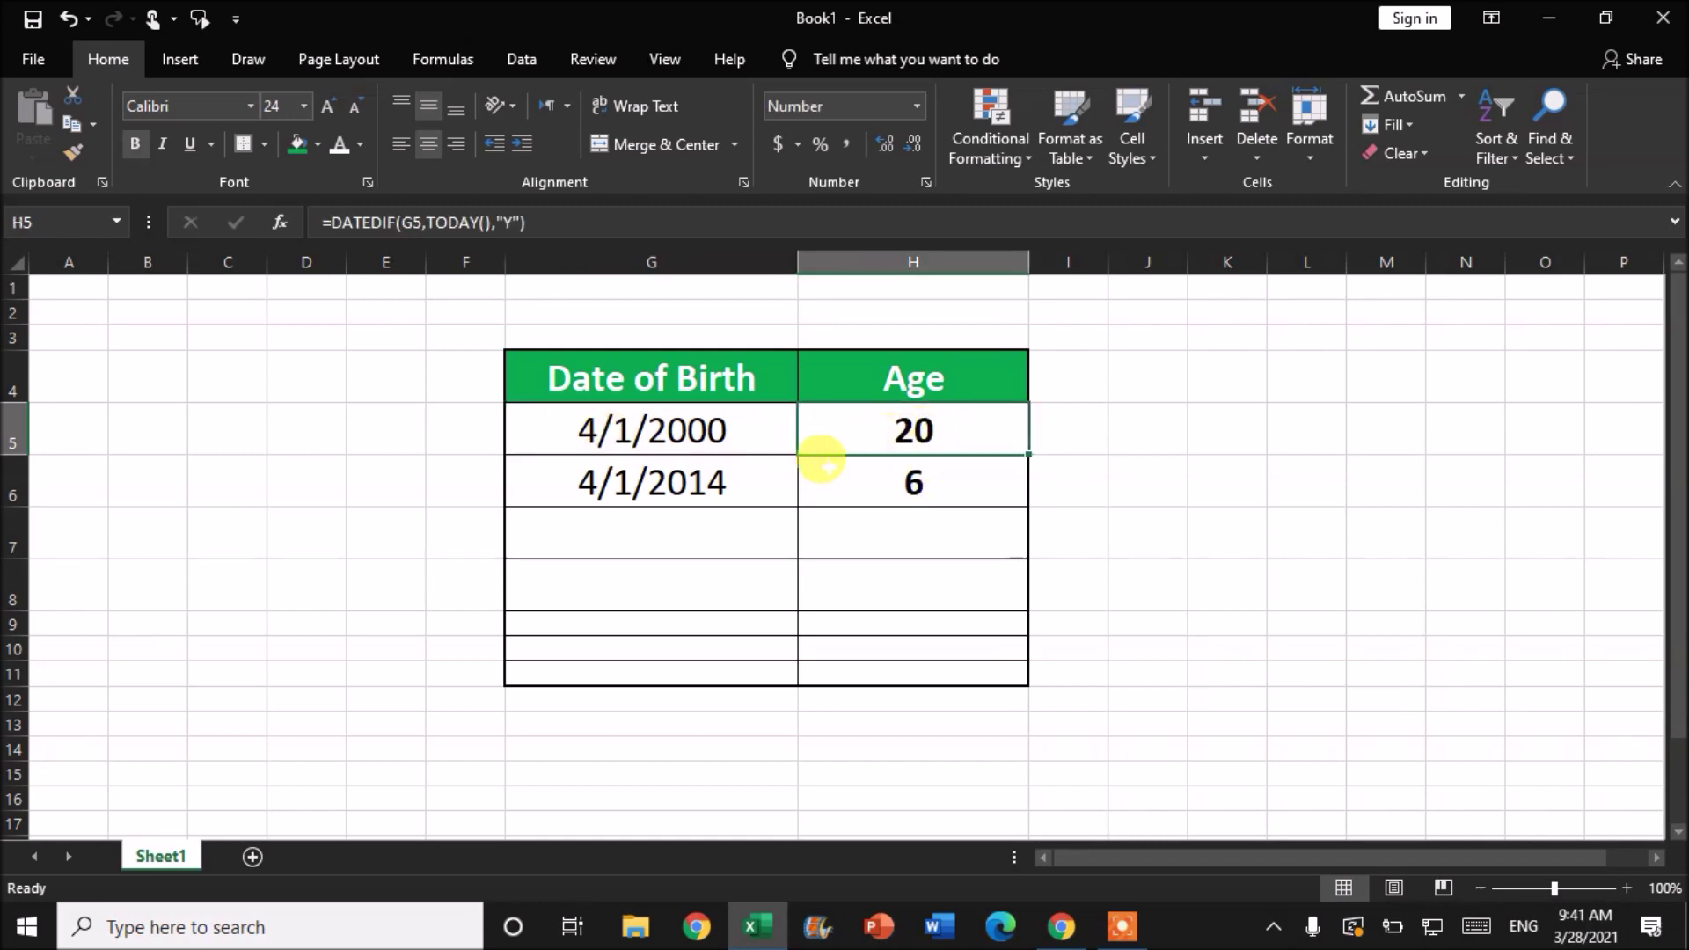
{"action": "double_click", "coordinate": [714, 428]}
{"action": "key", "text": "BackSpace"}
{"action": "key", "text": "BackSpace"}
{"action": "type", "text": "01"}
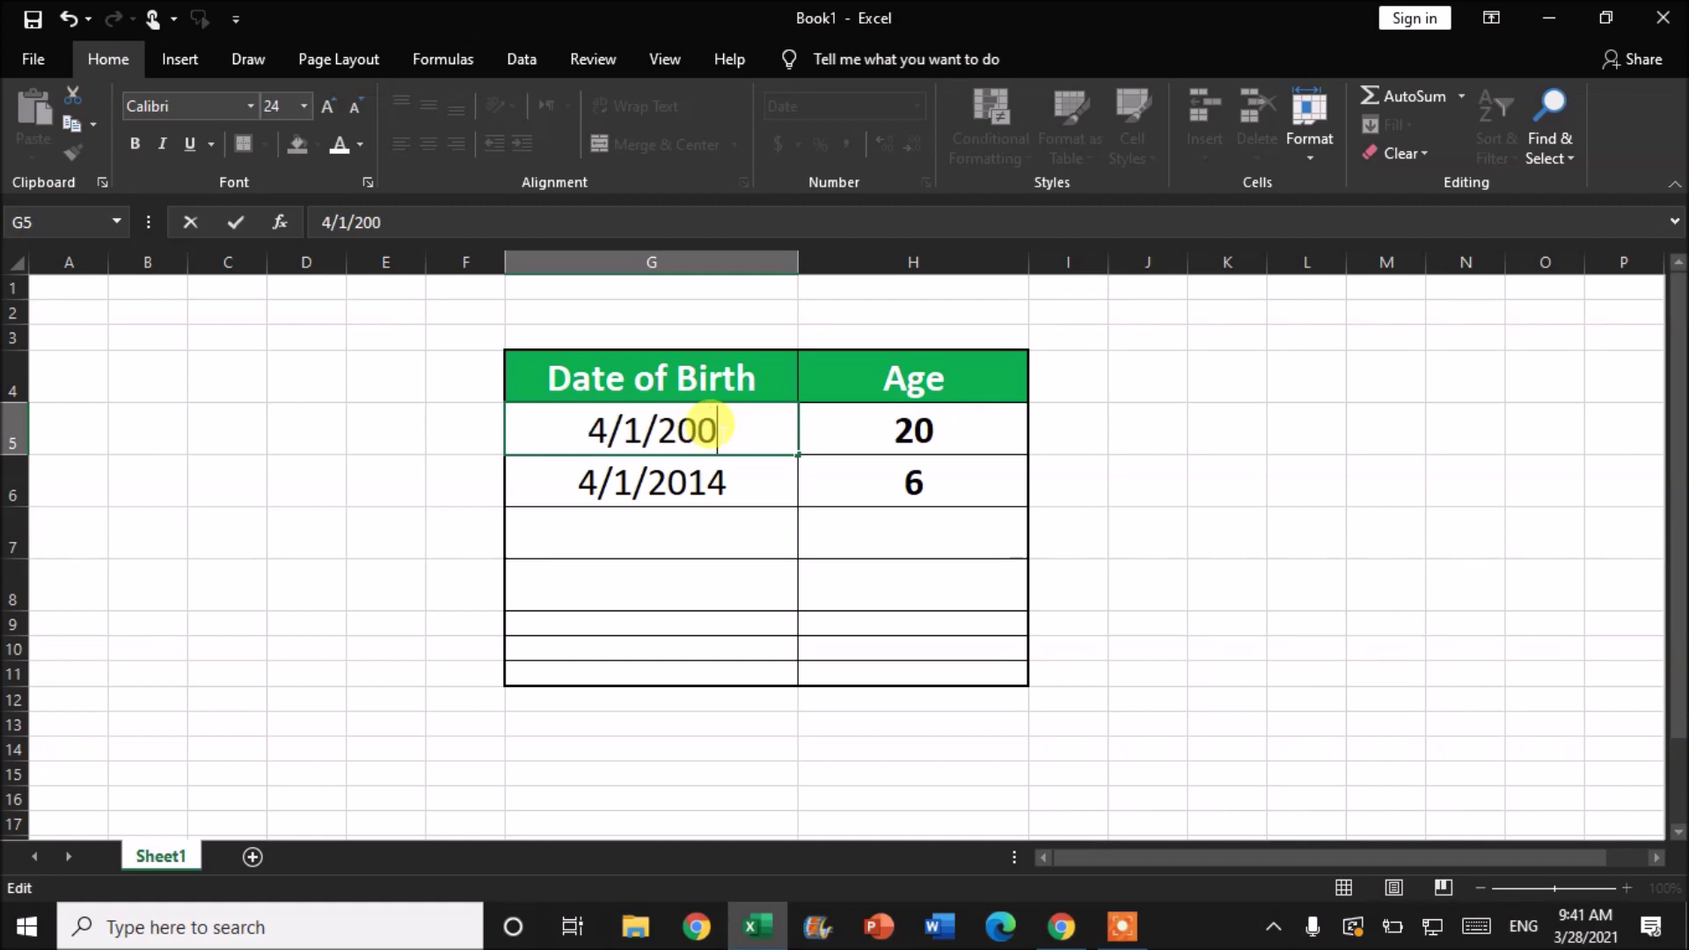
{"action": "key", "text": "Return"}
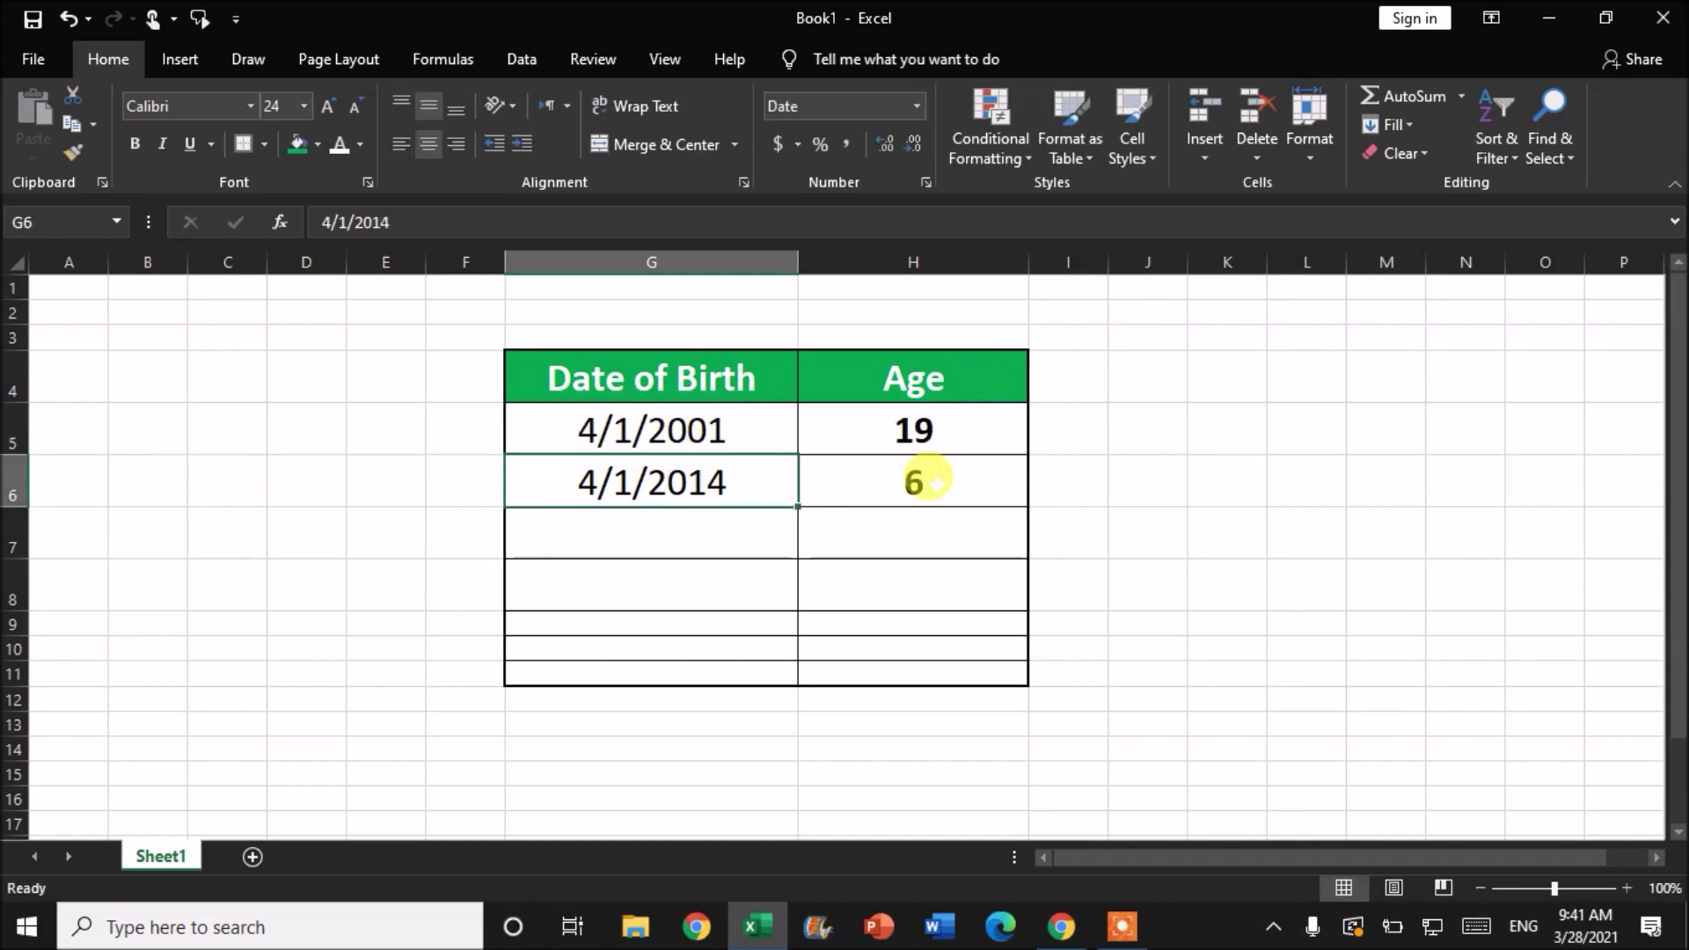
Step: Change the last digit of the year in the second date of birth, cell G6
{"action": "double_click", "coordinate": [648, 437]}
{"action": "double_click", "coordinate": [735, 488]}
{"action": "double_click", "coordinate": [735, 484]}
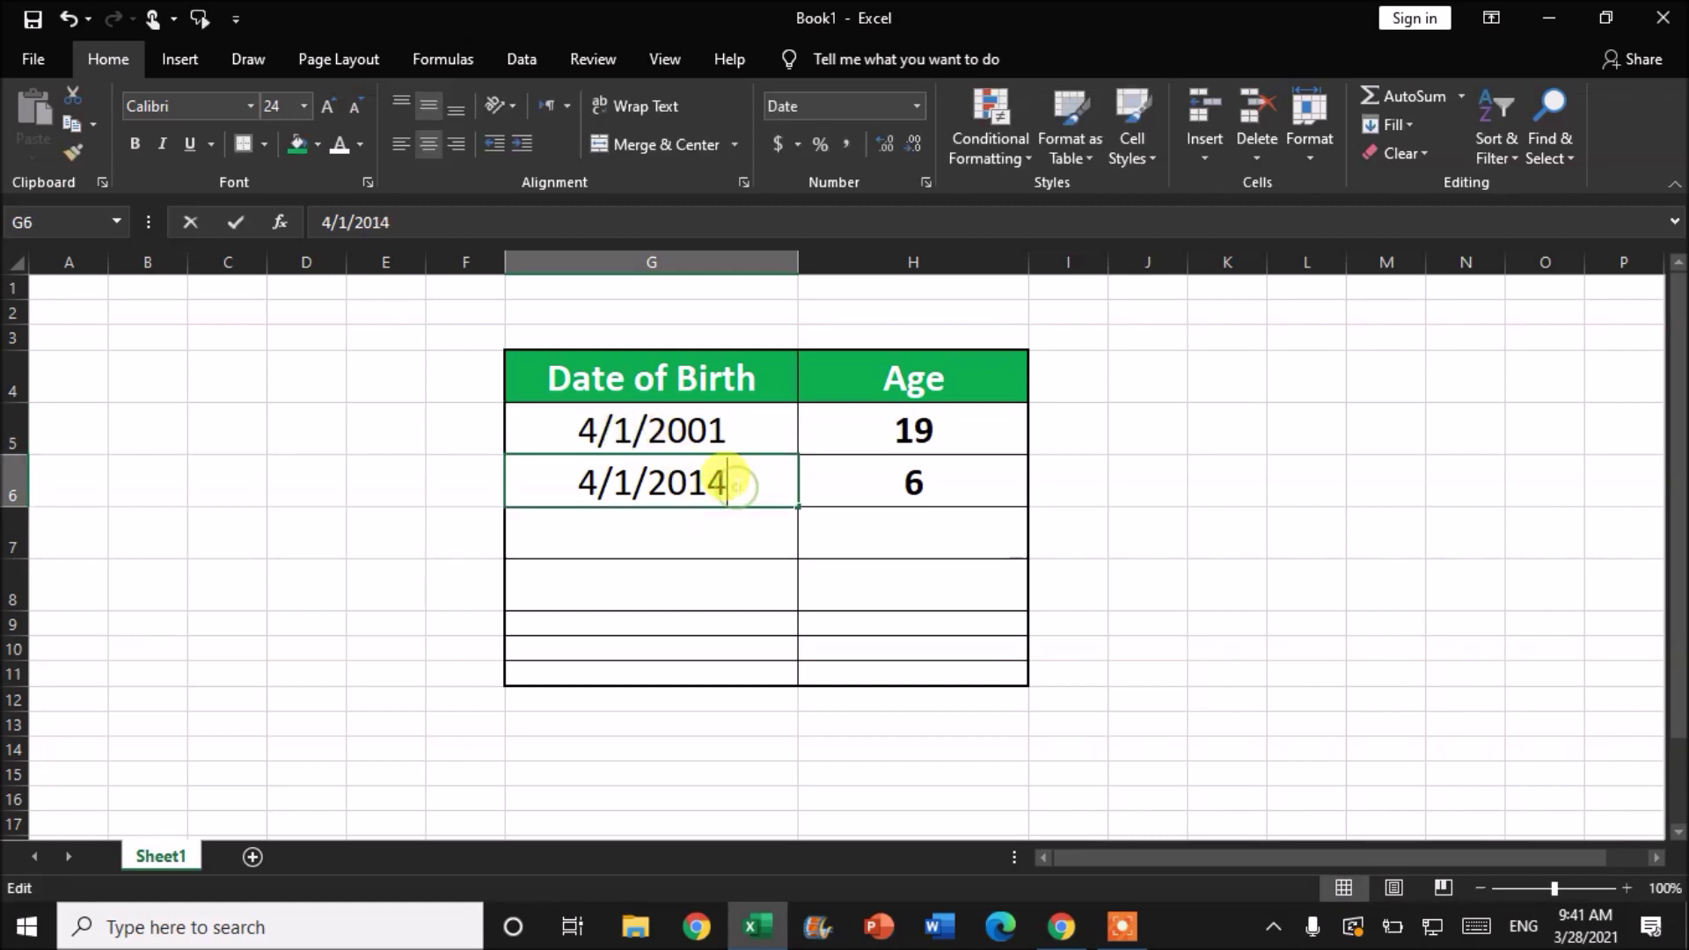
{"action": "key", "text": "BackSpace"}
{"action": "type", "text": "7"}
{"action": "key", "text": "Return"}
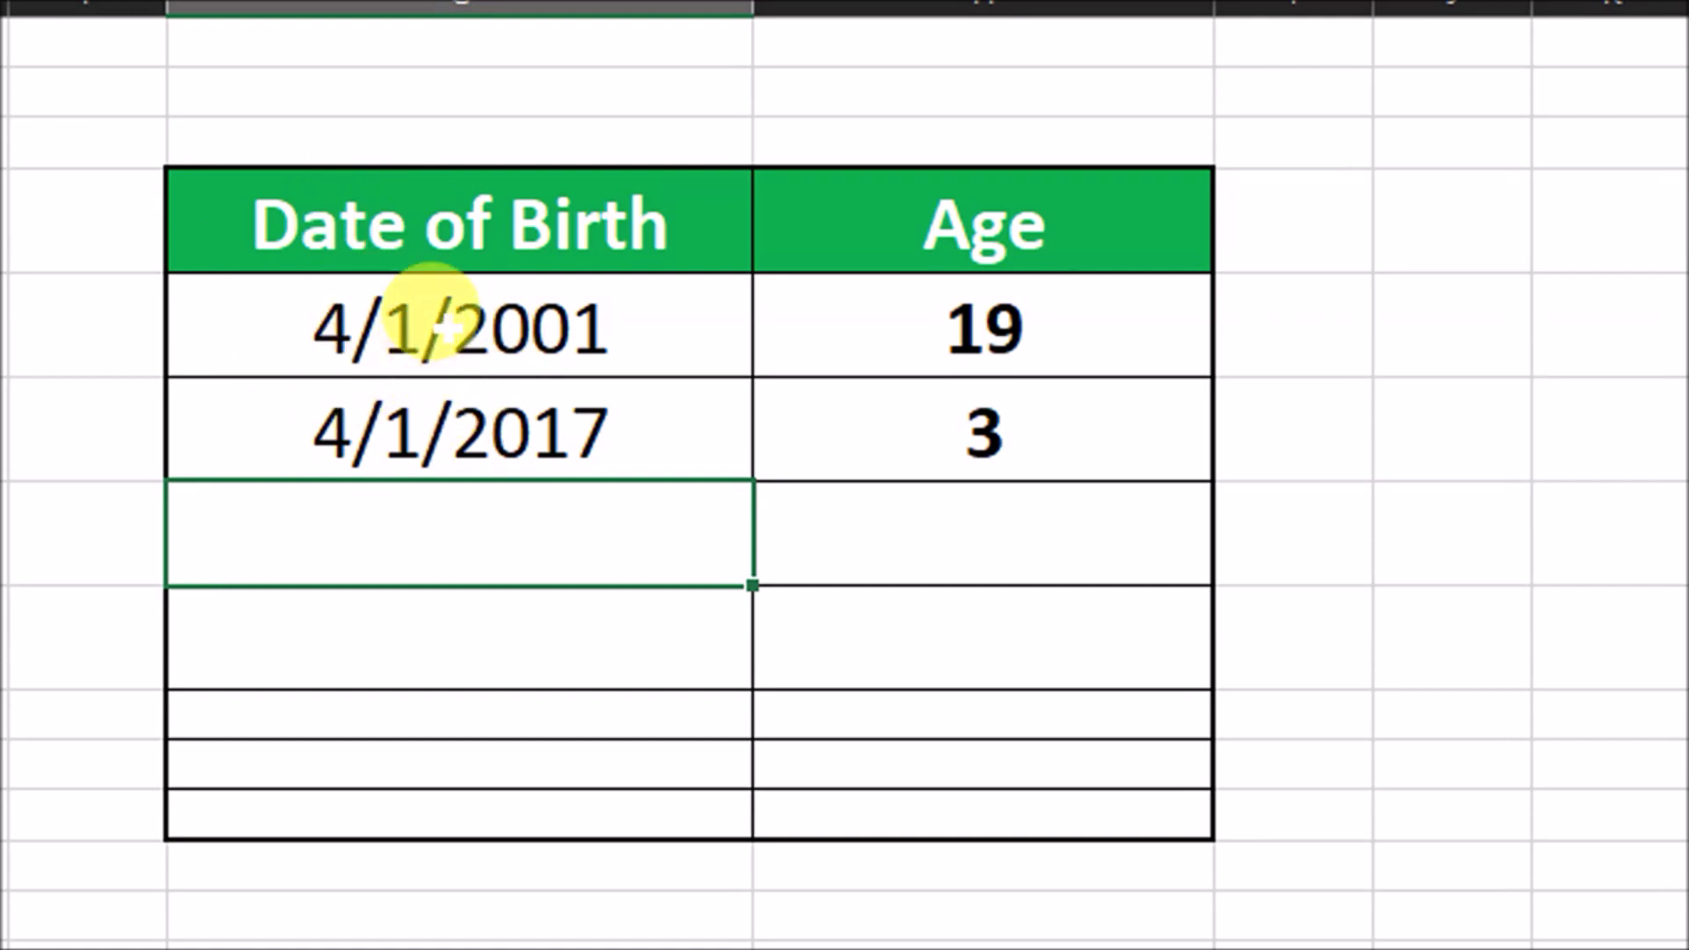
Step: Inspect the cell format settings of the Date of Birth cells G5:G11 without changing them
{"action": "left_click", "coordinate": [312, 339]}
{"action": "mouse_move", "coordinate": [287, 332]}
{"action": "left_mouse_down"}
{"action": "mouse_move", "coordinate": [359, 788]}
{"action": "mouse_move", "coordinate": [377, 468]}
{"action": "mouse_move", "coordinate": [351, 339]}
{"action": "mouse_move", "coordinate": [360, 357]}
{"action": "mouse_move", "coordinate": [317, 445]}
{"action": "mouse_move", "coordinate": [369, 799]}
{"action": "left_mouse_up"}
{"action": "right_click", "coordinate": [301, 340]}
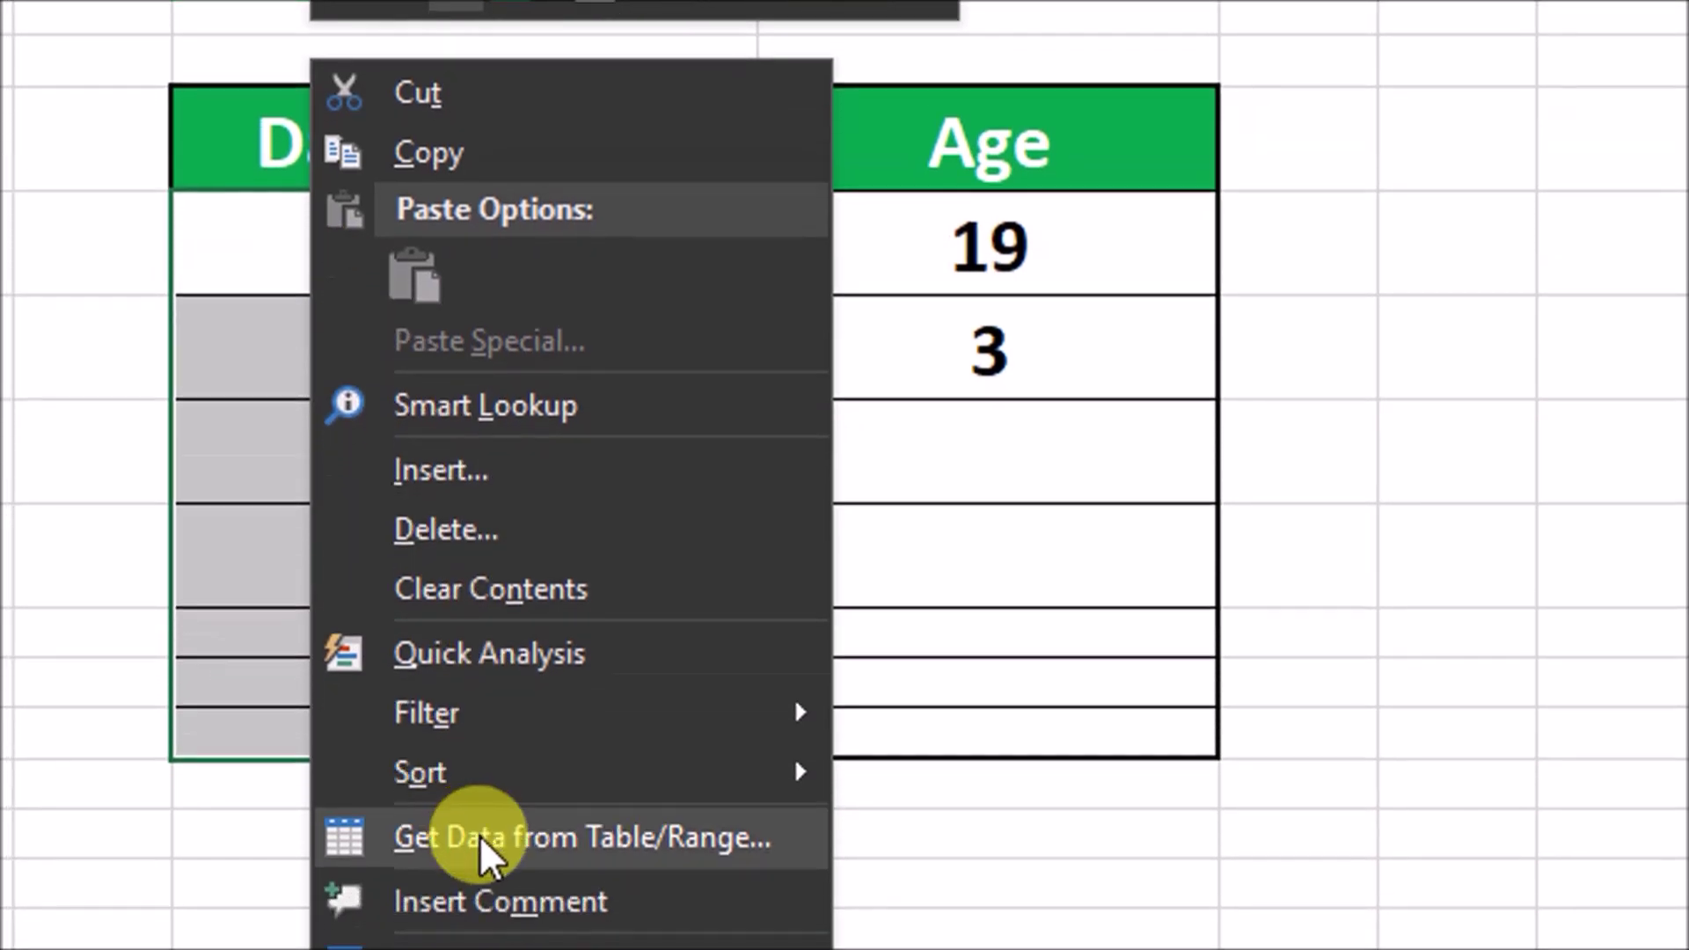
{"action": "left_click", "coordinate": [488, 807]}
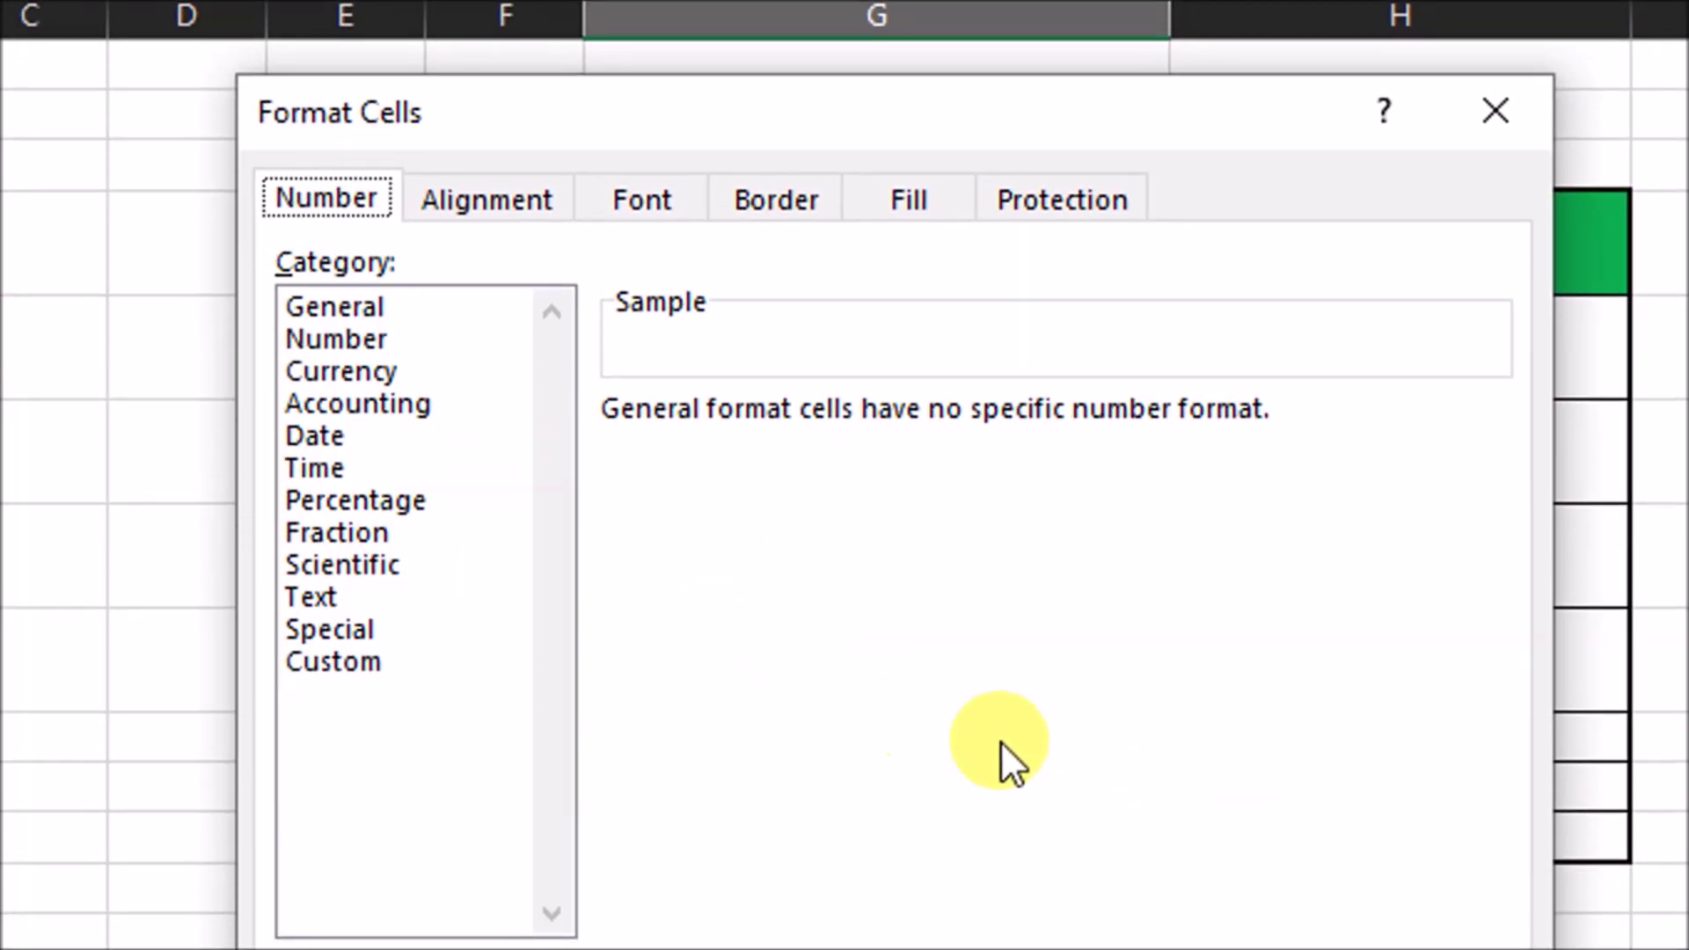
{"action": "left_click", "coordinate": [1407, 810]}
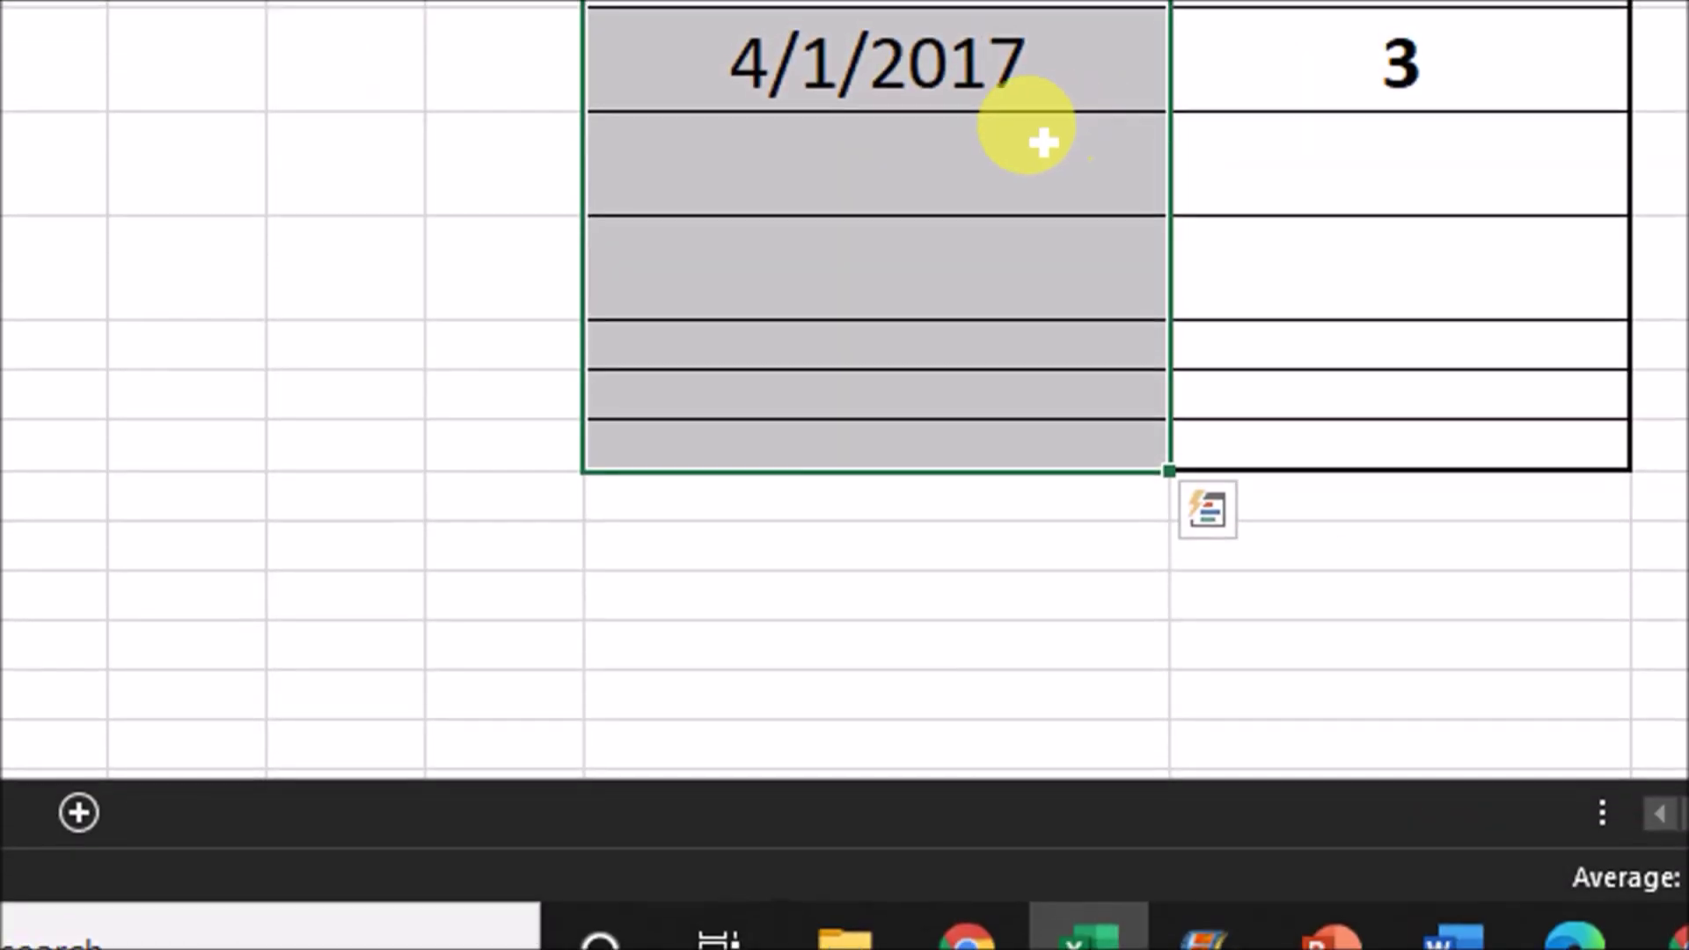
Step: Check the number format applied to date cell G5, then to the Age cells starting at H5
{"action": "left_click", "coordinate": [1021, 140]}
{"action": "left_click", "coordinate": [752, 710]}
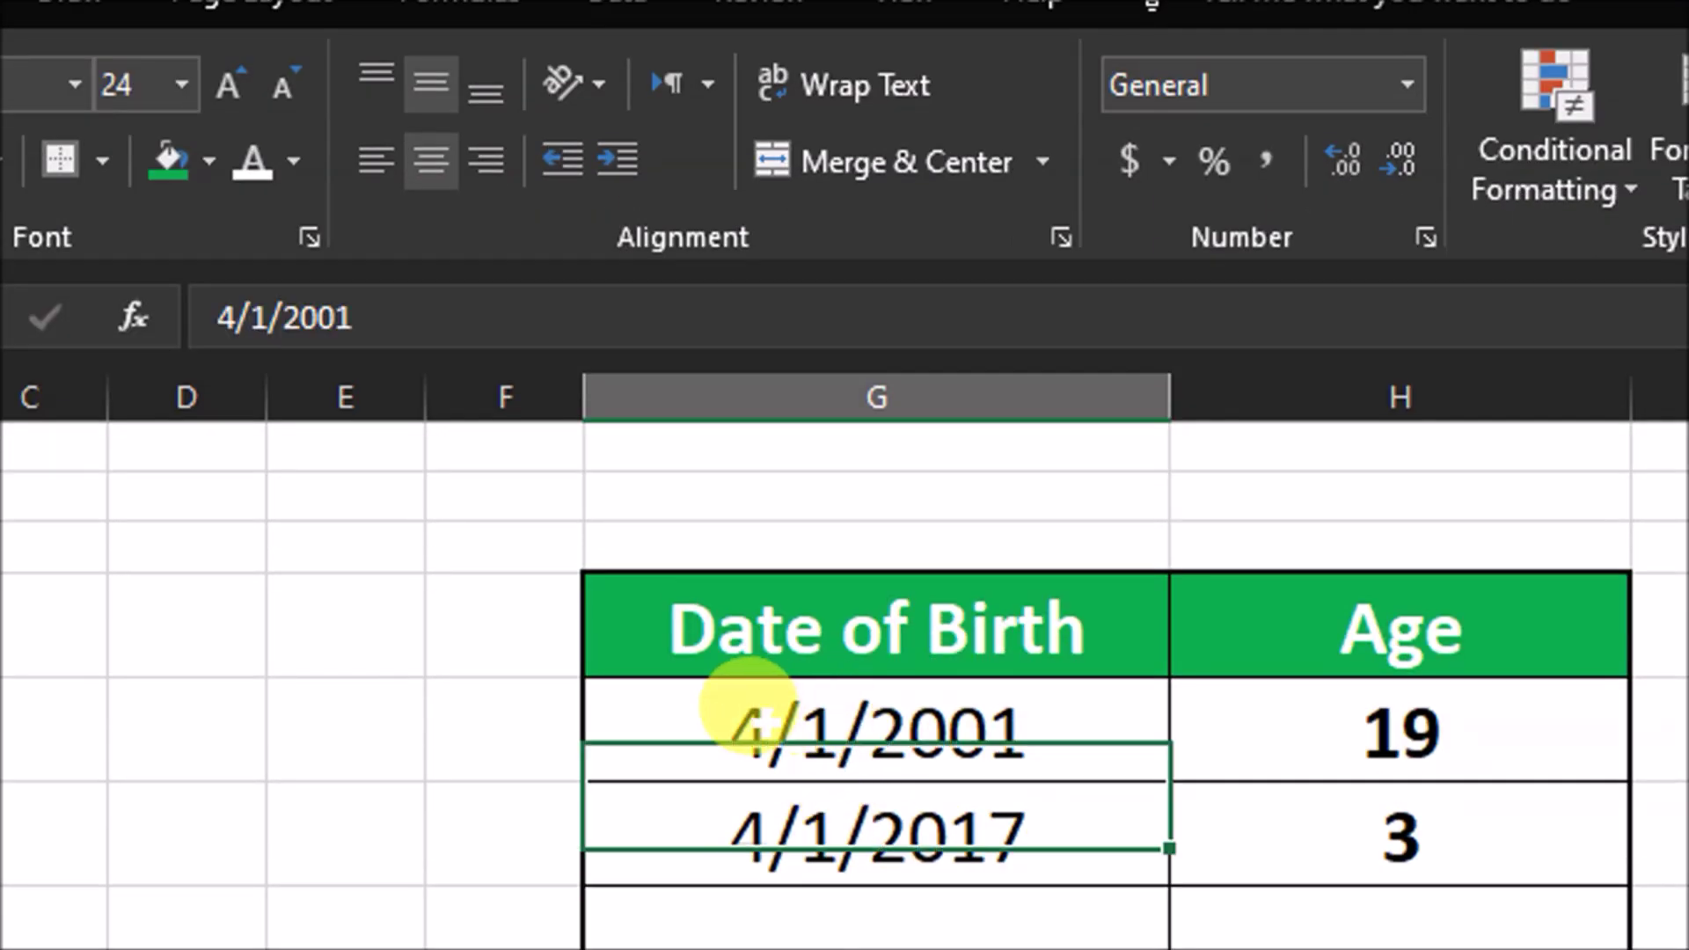
{"action": "left_click_drag", "start_coordinate": [763, 722], "coordinate": [814, 757]}
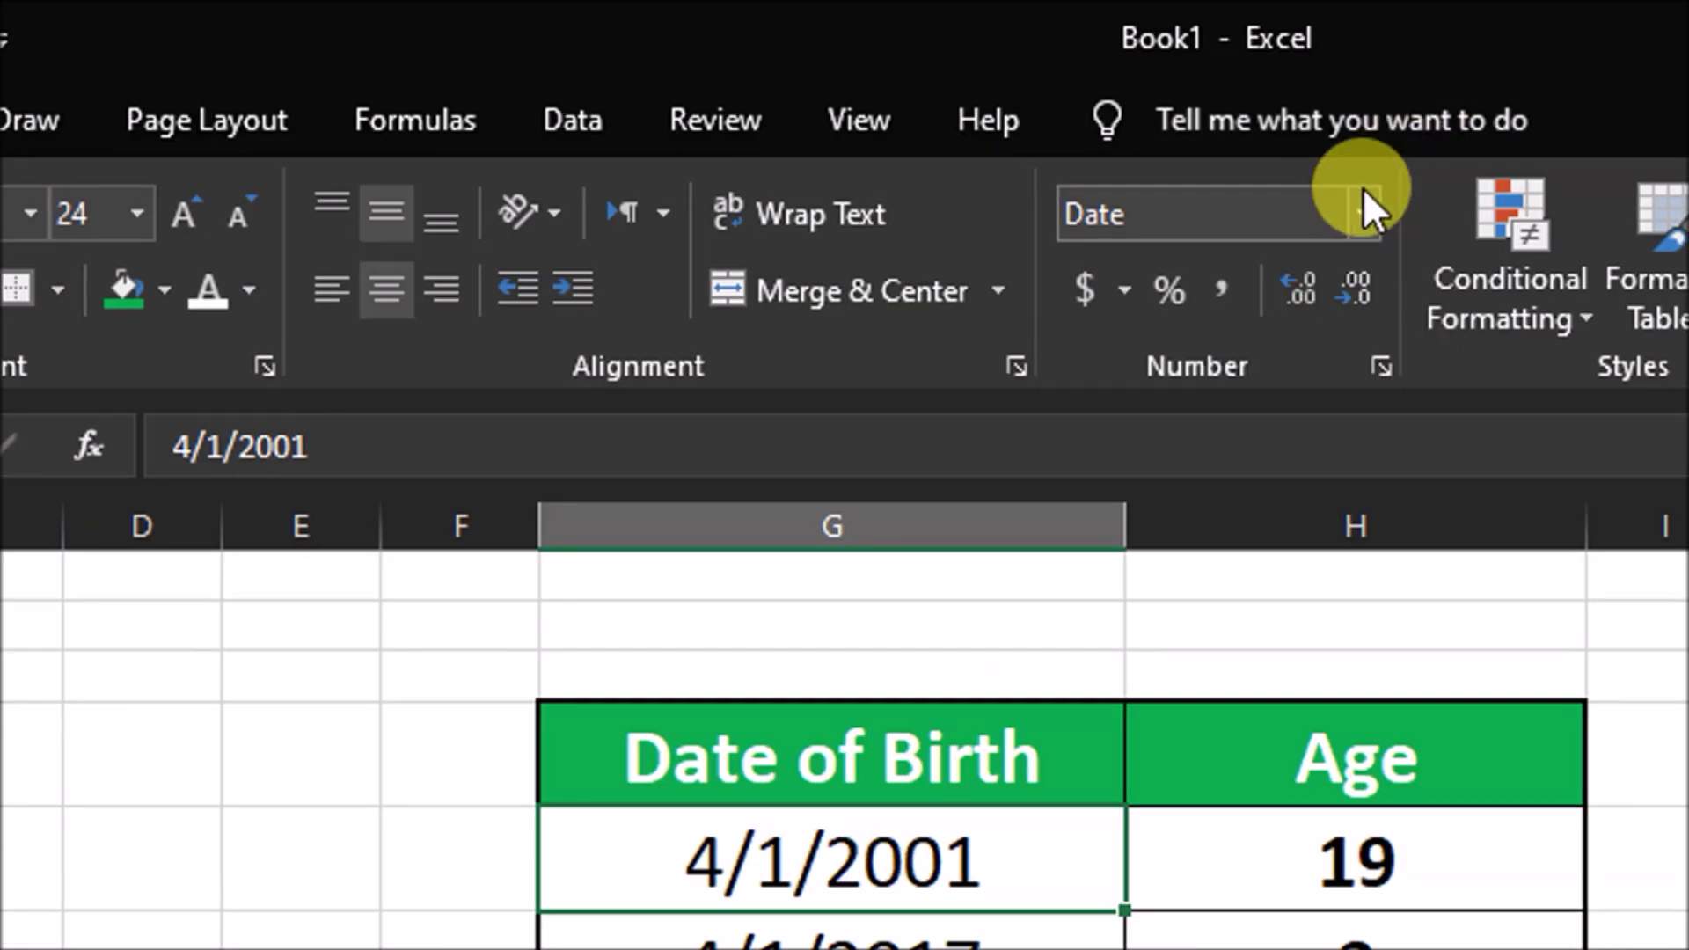
{"action": "left_click", "coordinate": [1362, 213]}
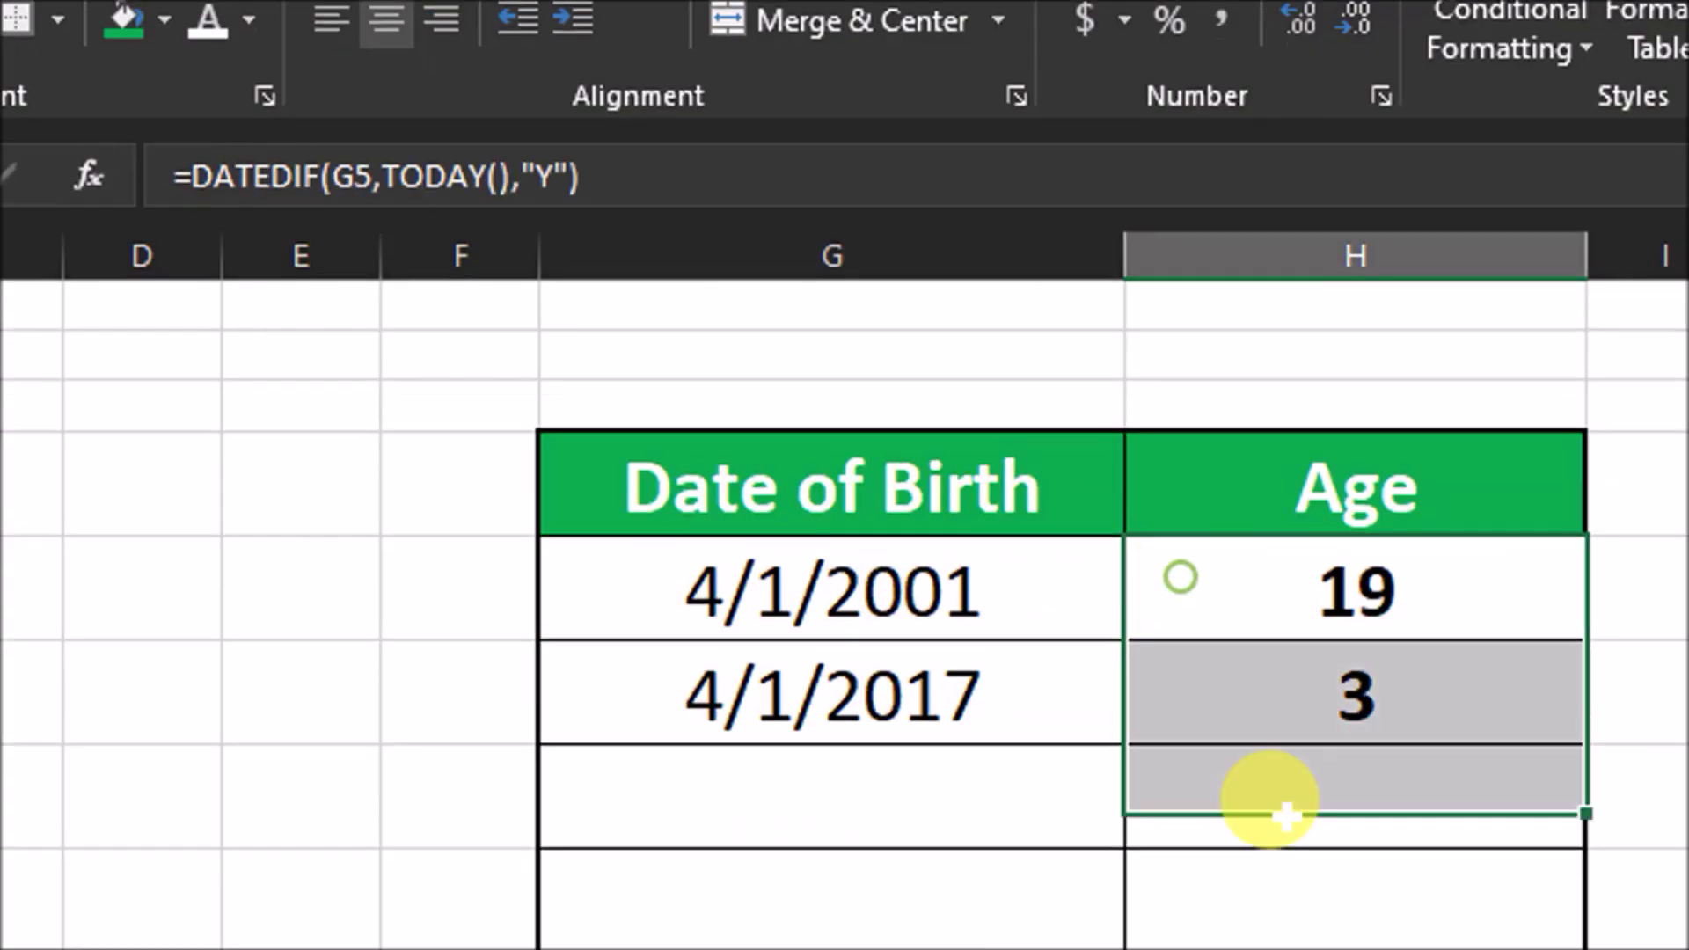
{"action": "left_click_drag", "start_coordinate": [1282, 803], "coordinate": [1331, 805]}
{"action": "left_click", "coordinate": [1202, 330]}
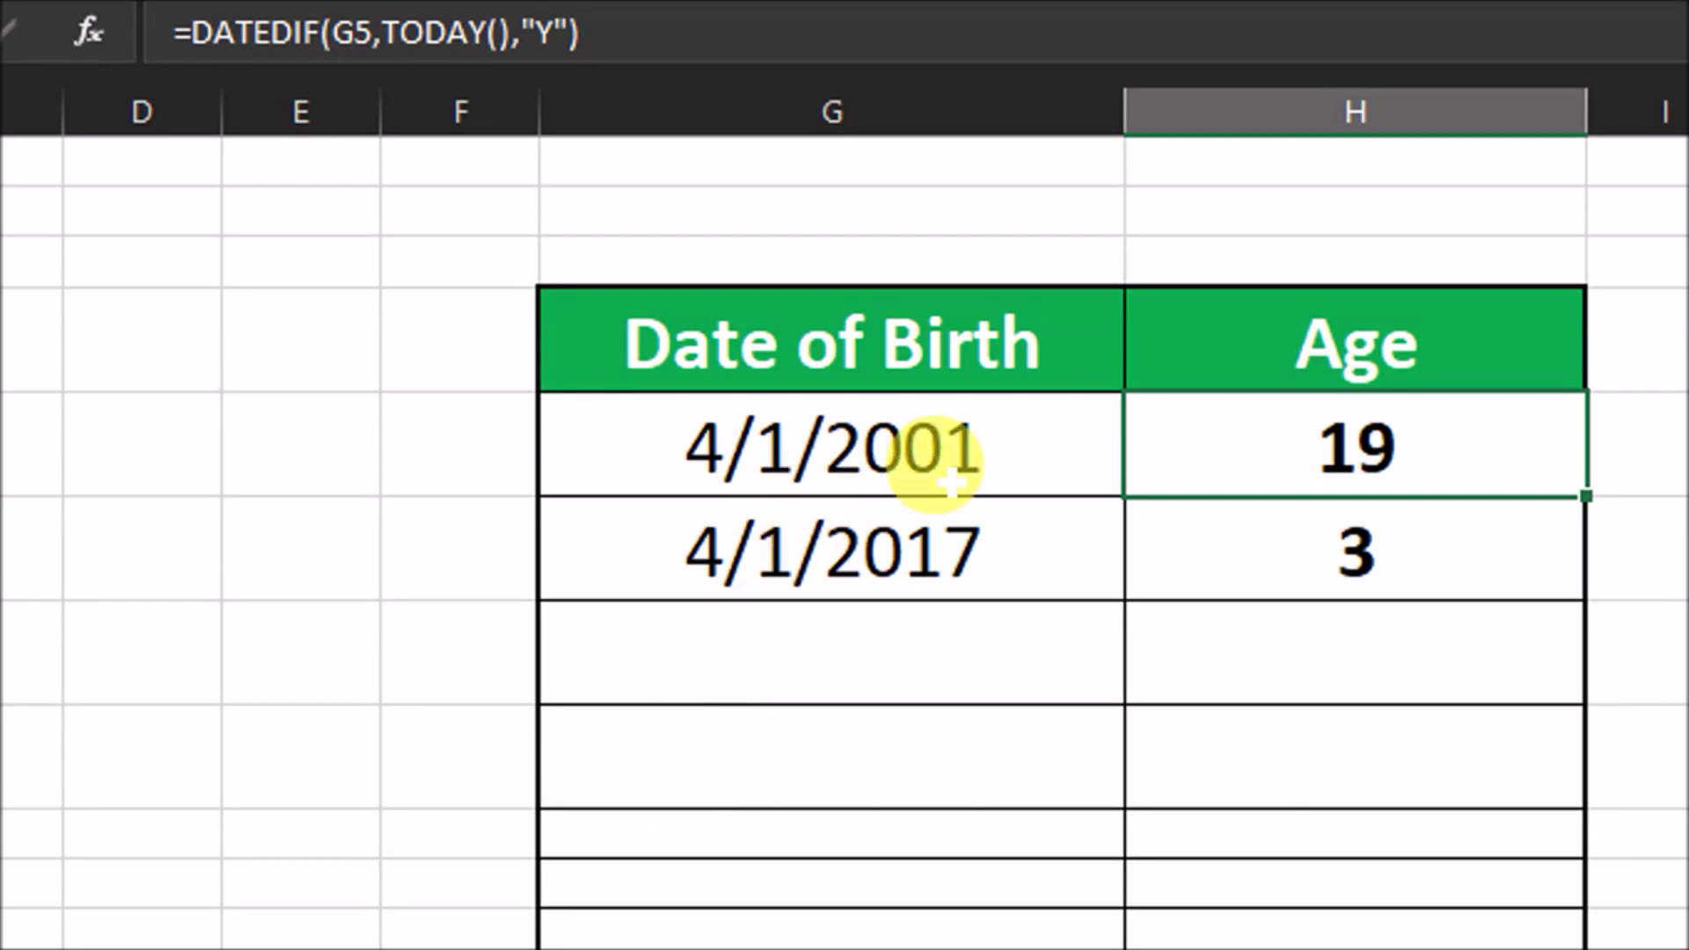
Step: Review the Date format settings of cell G5, keeping the *3/14/2012 type
{"action": "right_click", "coordinate": [822, 468]}
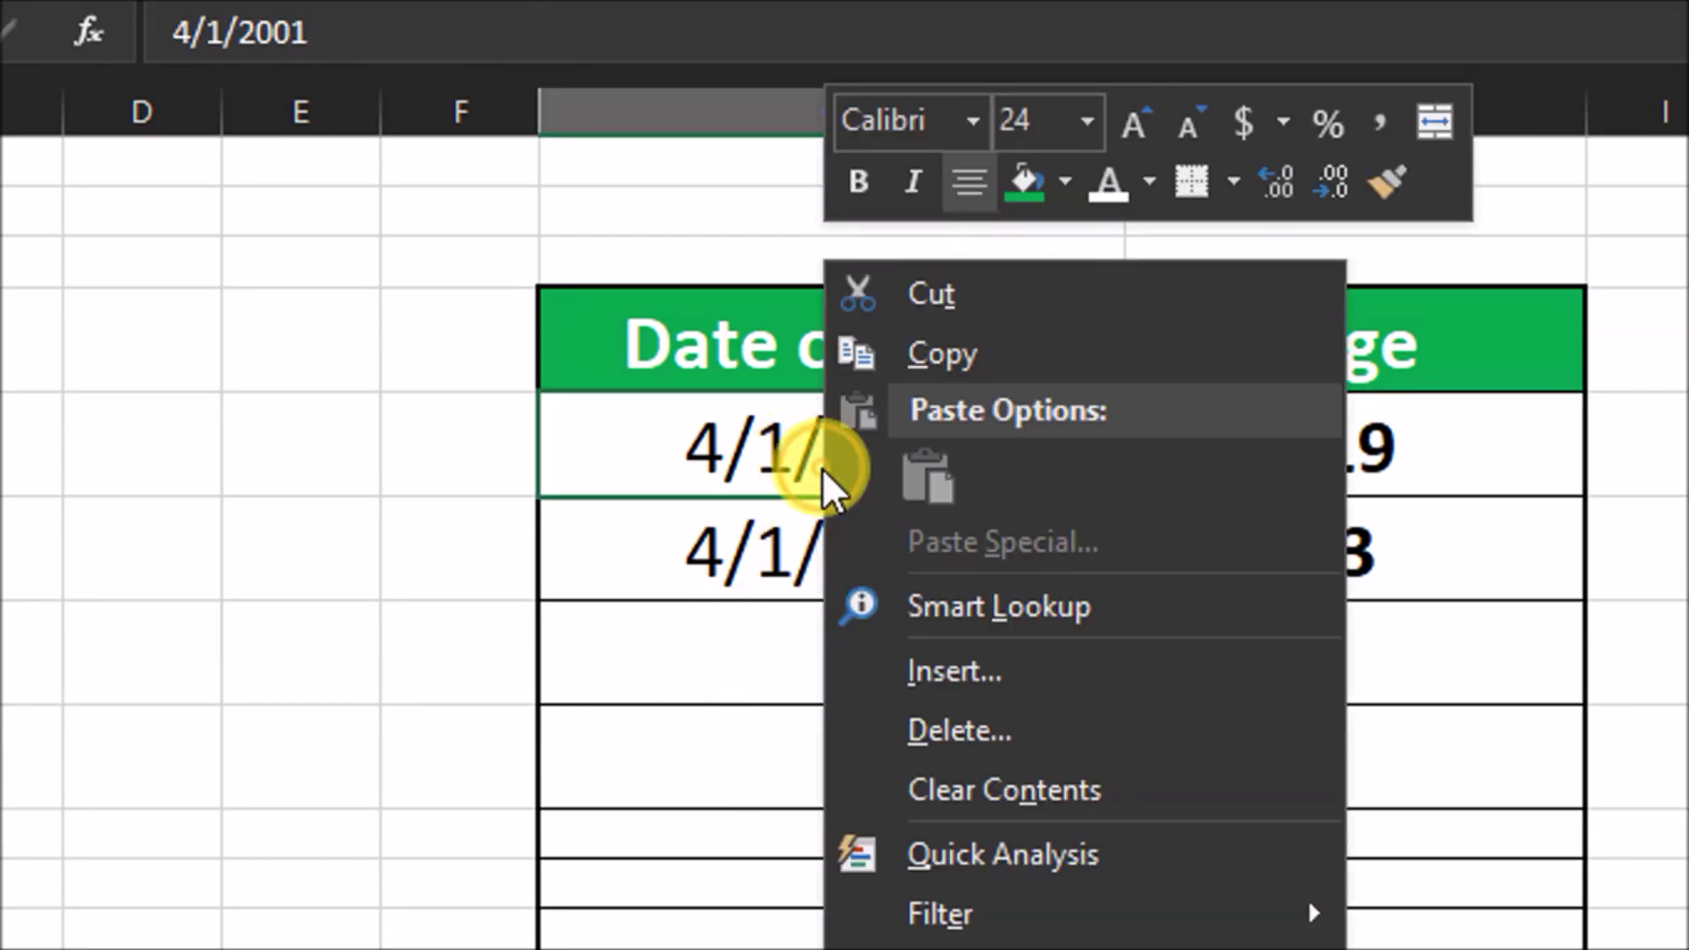
{"action": "left_click", "coordinate": [970, 807]}
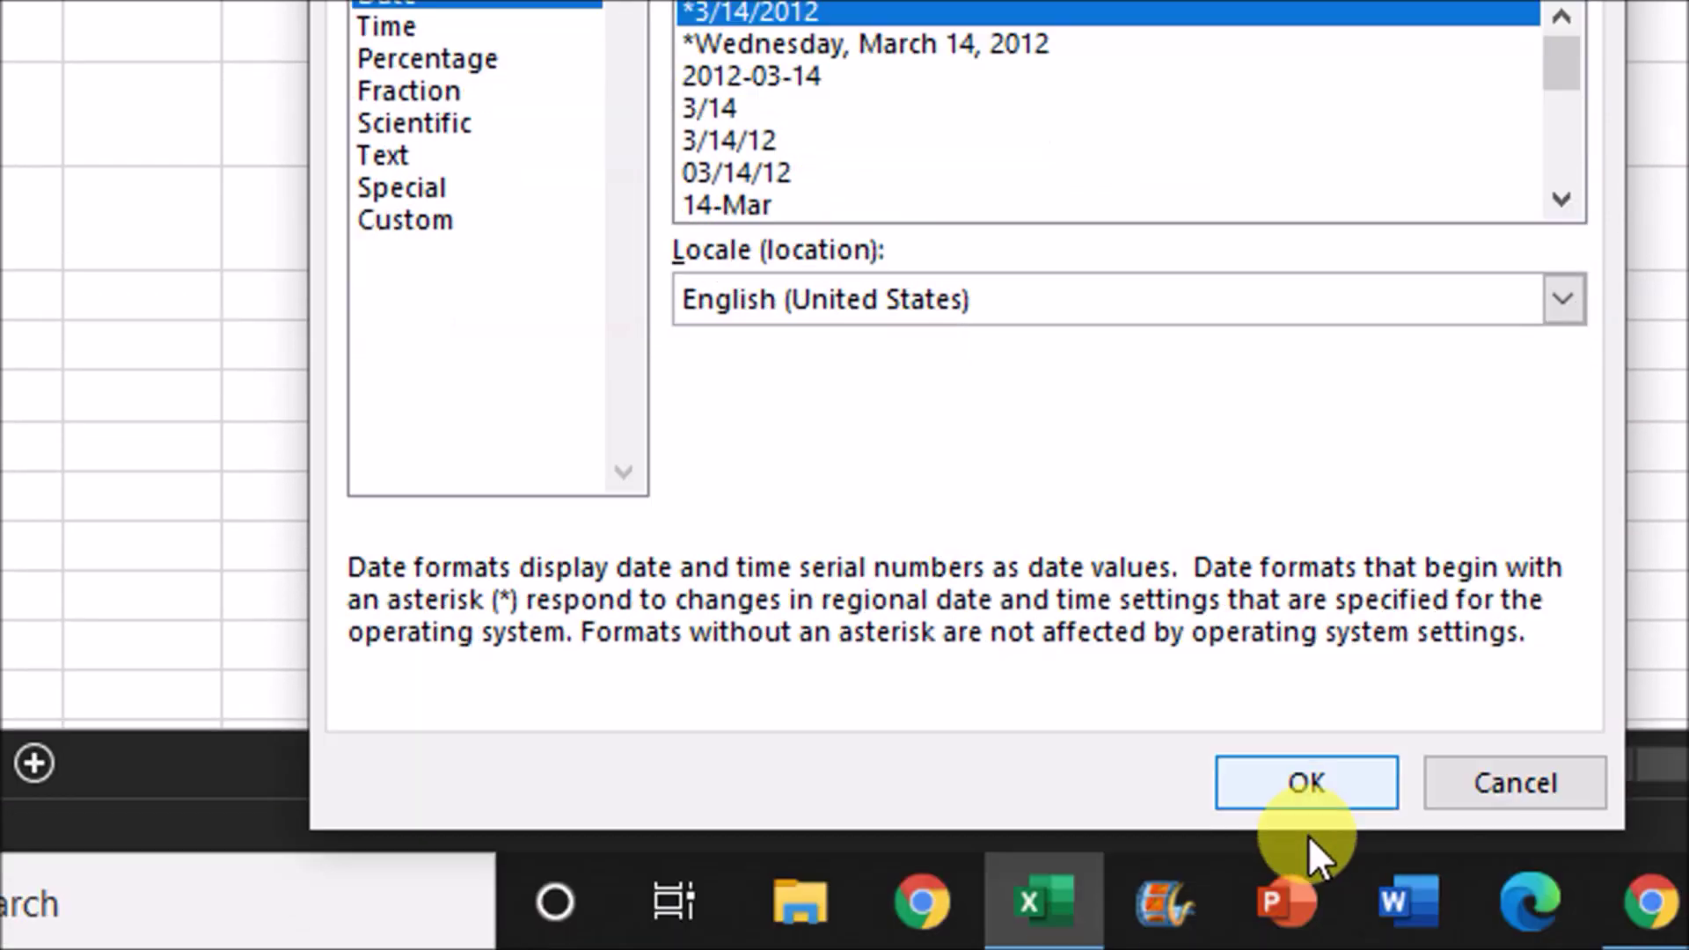
{"action": "left_click", "coordinate": [1290, 782]}
Step: Review the cell format settings of Age cell H5, keeping the Number category
{"action": "left_click", "coordinate": [1254, 101]}
{"action": "left_click", "coordinate": [1239, 127]}
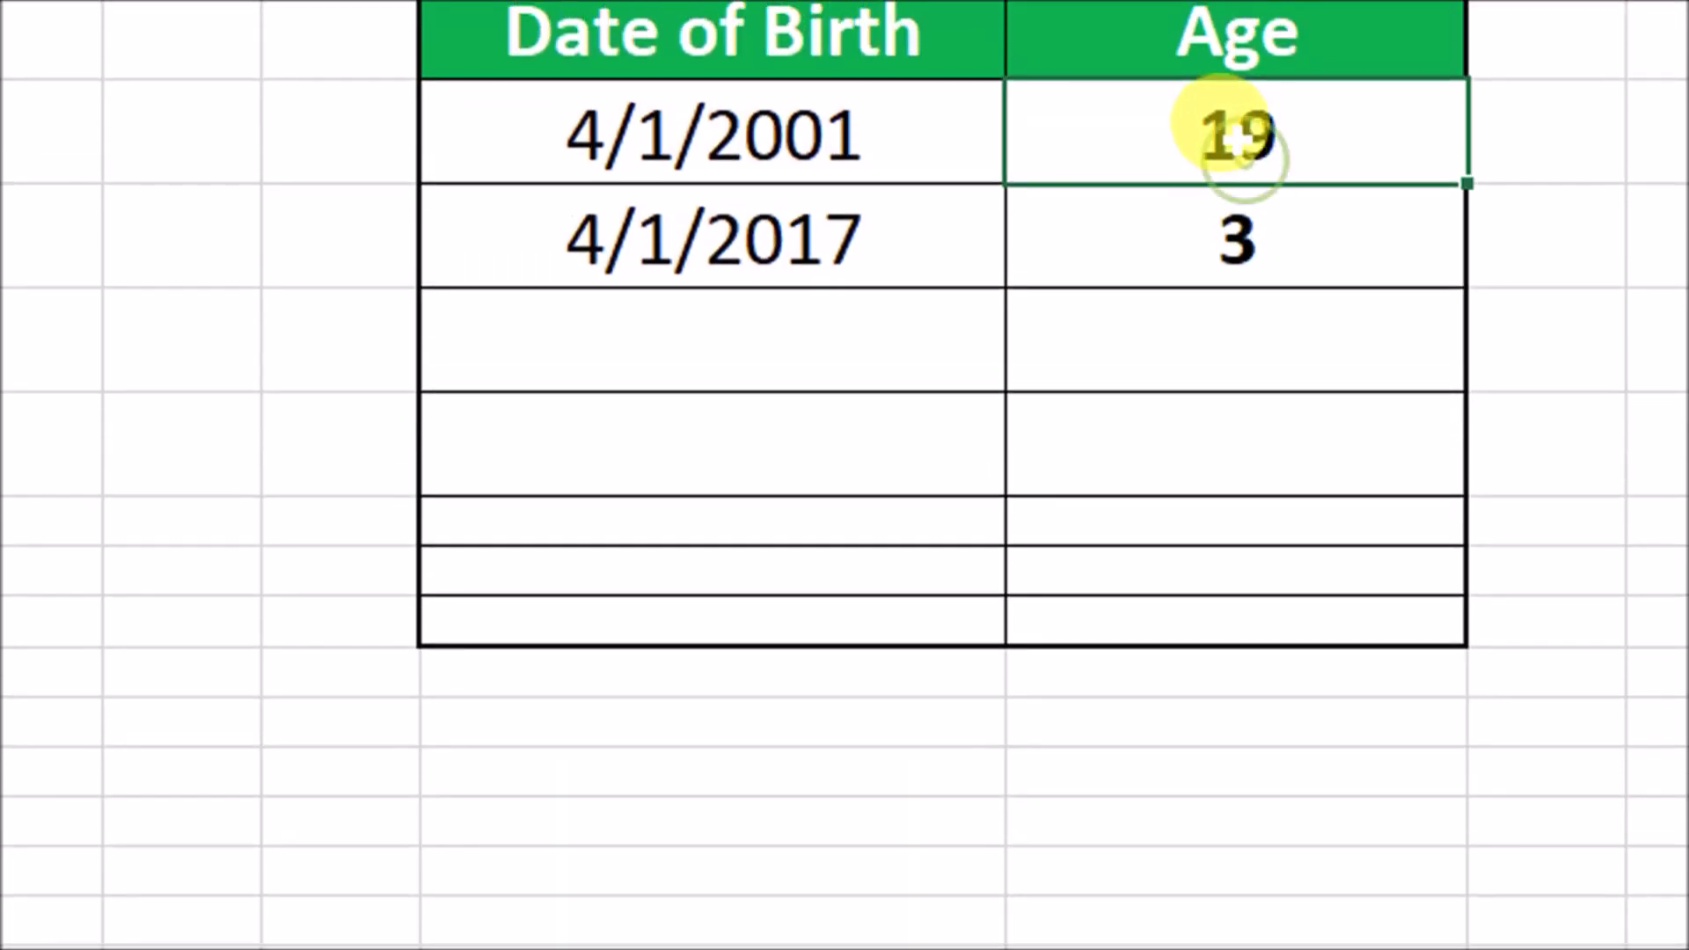
{"action": "right_click", "coordinate": [1189, 119]}
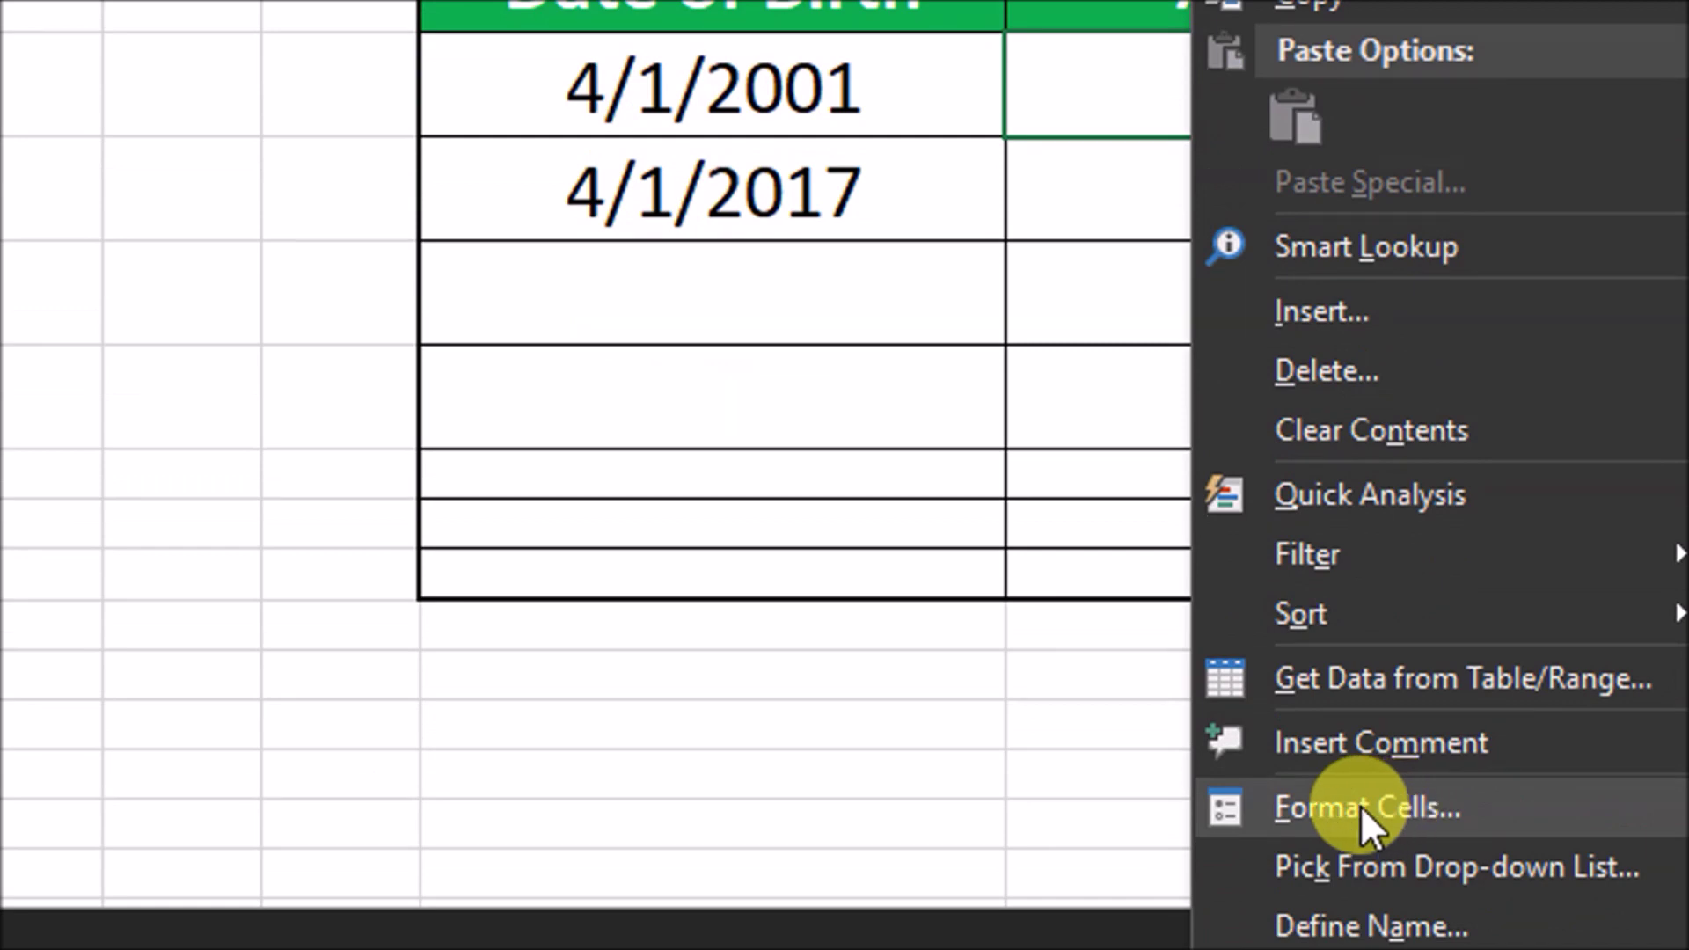
{"action": "left_click", "coordinate": [1311, 814]}
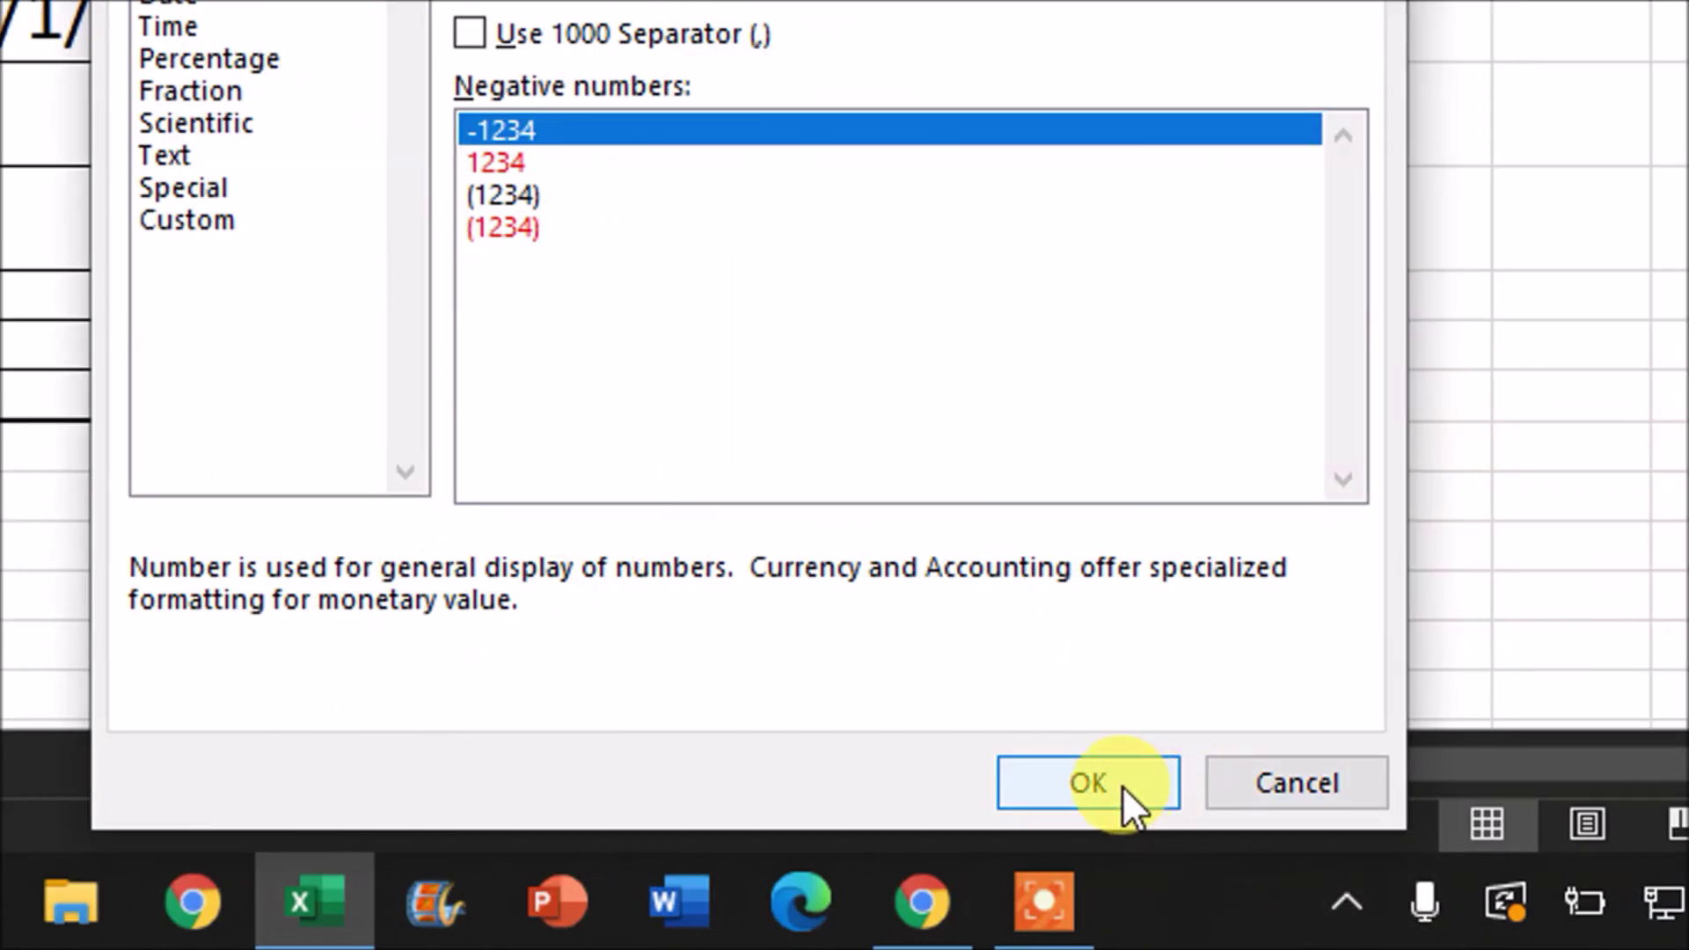
{"action": "left_click", "coordinate": [1117, 792]}
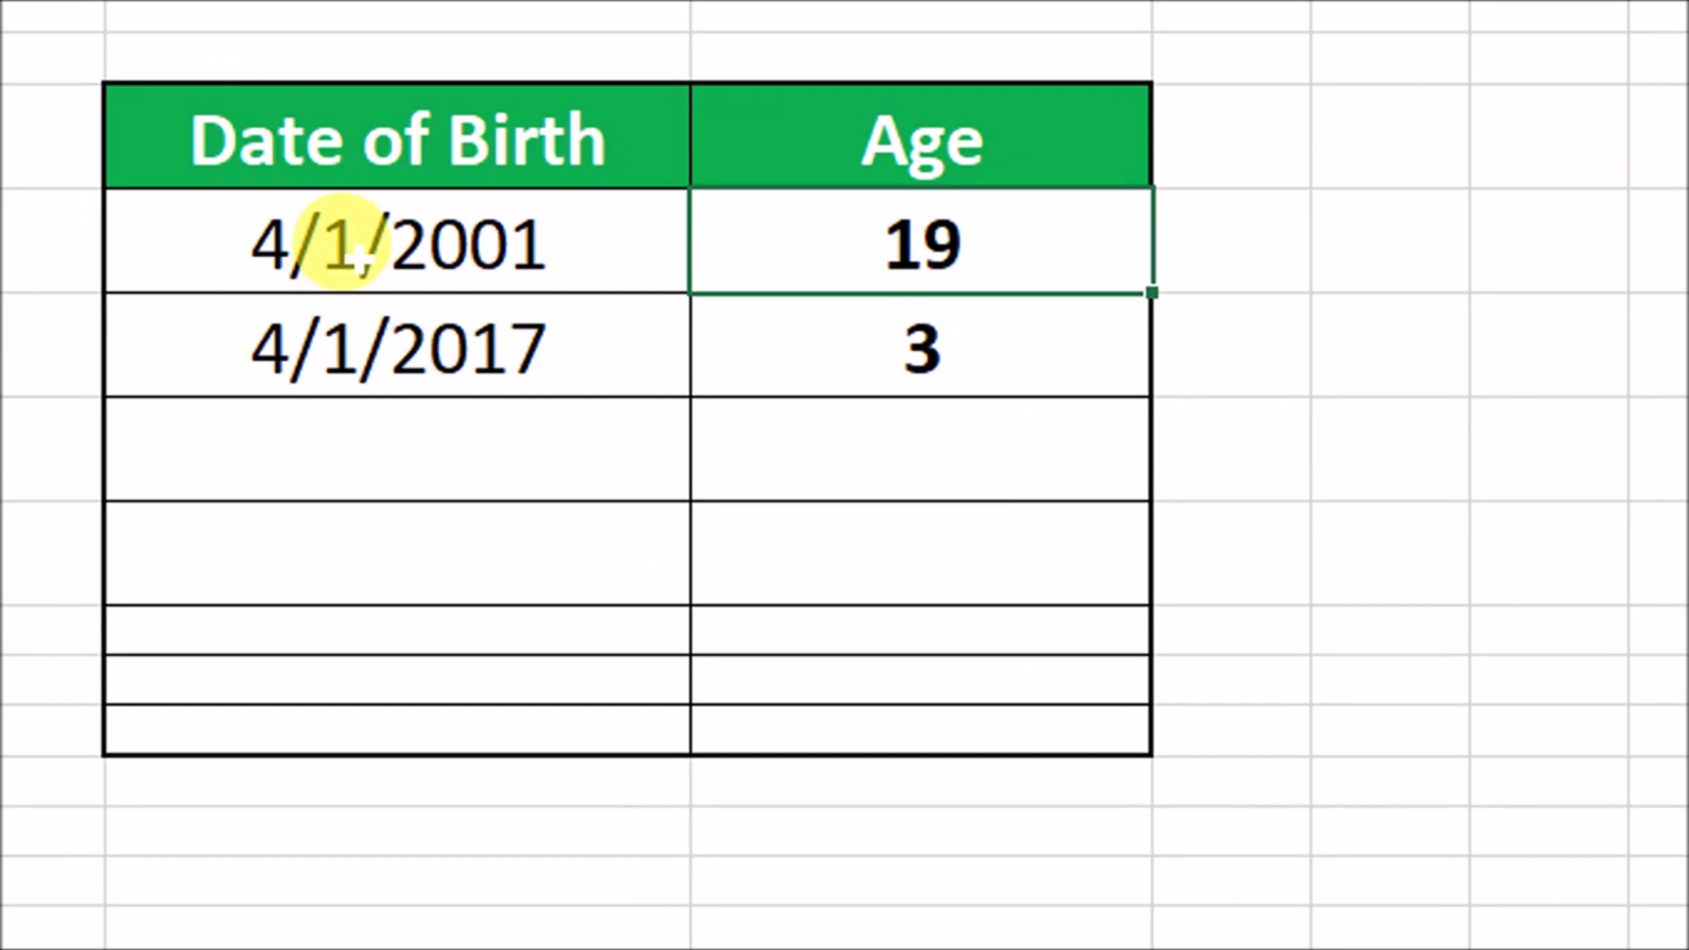
Step: Clear the sample dates of birth and age formulas from cells G5:H6
{"action": "left_click", "coordinate": [361, 262]}
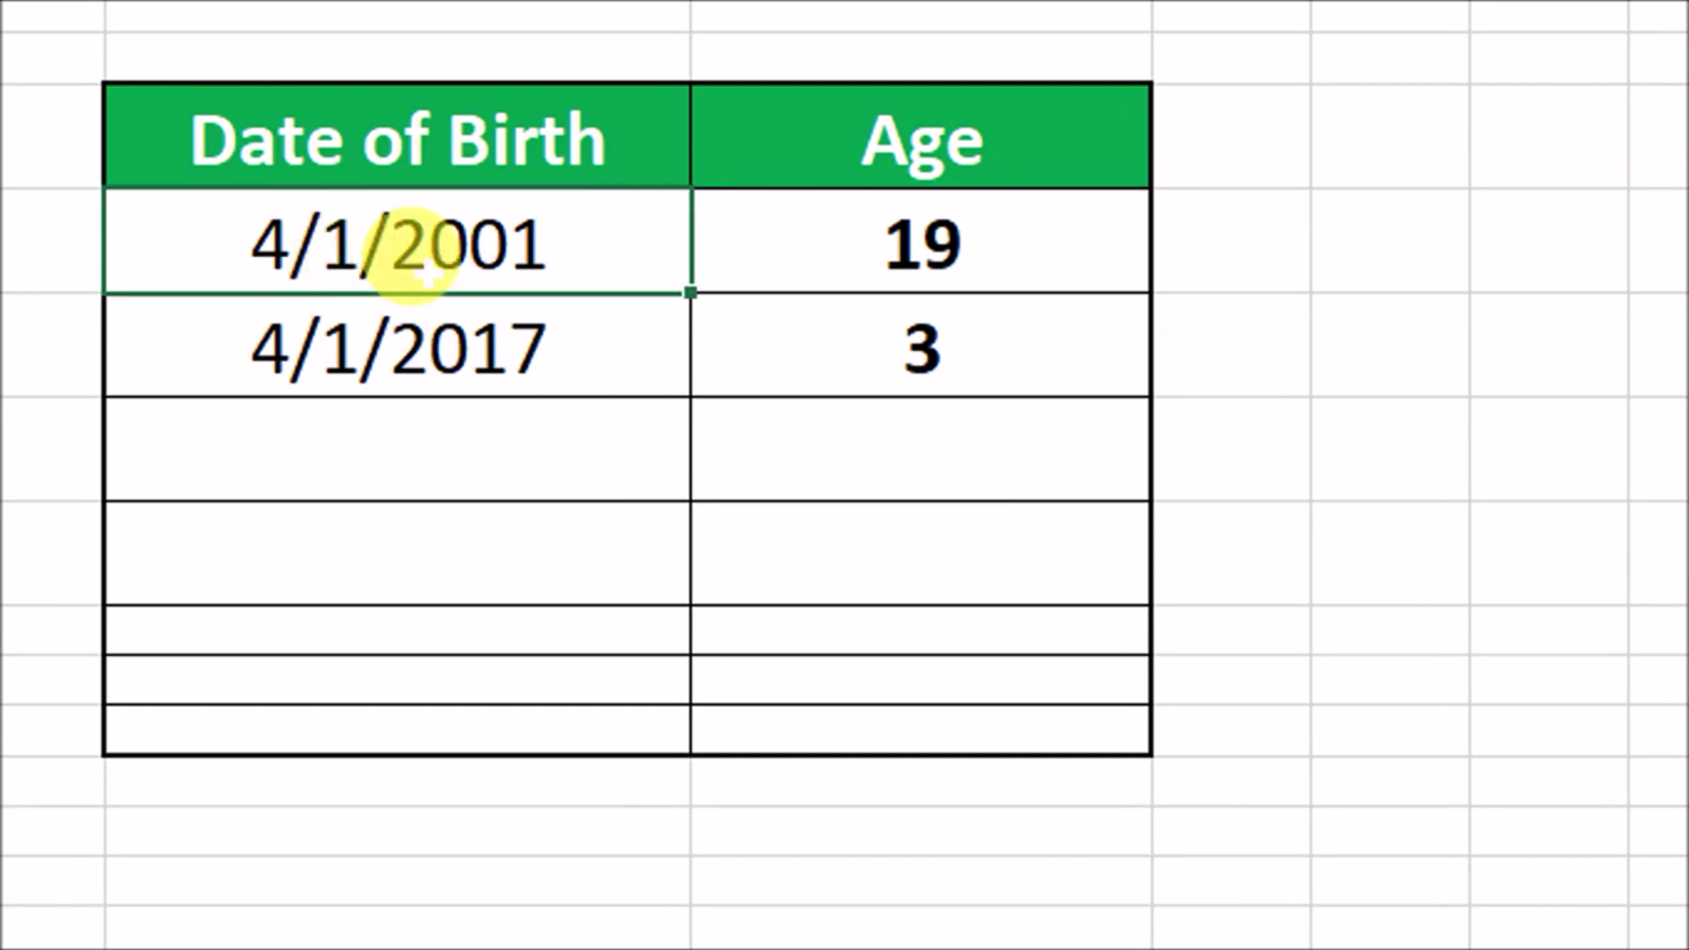
{"action": "key", "text": "Delete"}
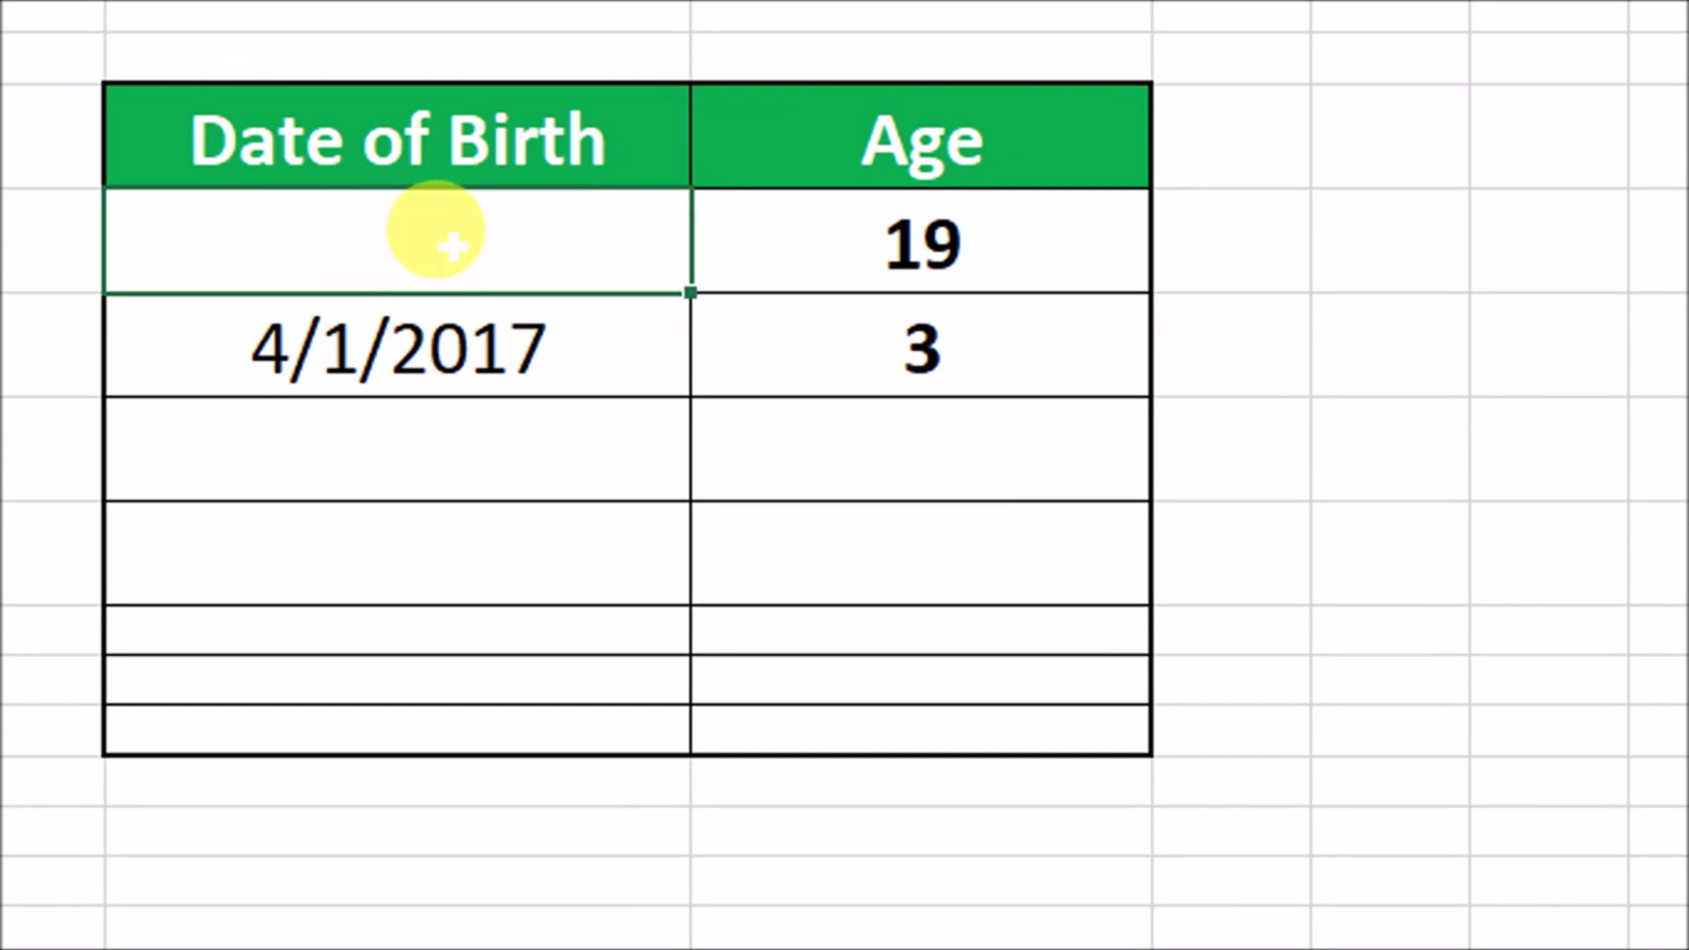
{"action": "left_click", "coordinate": [368, 302]}
{"action": "left_click_drag", "start_coordinate": [722, 257], "coordinate": [449, 350]}
{"action": "key", "text": "Delete"}
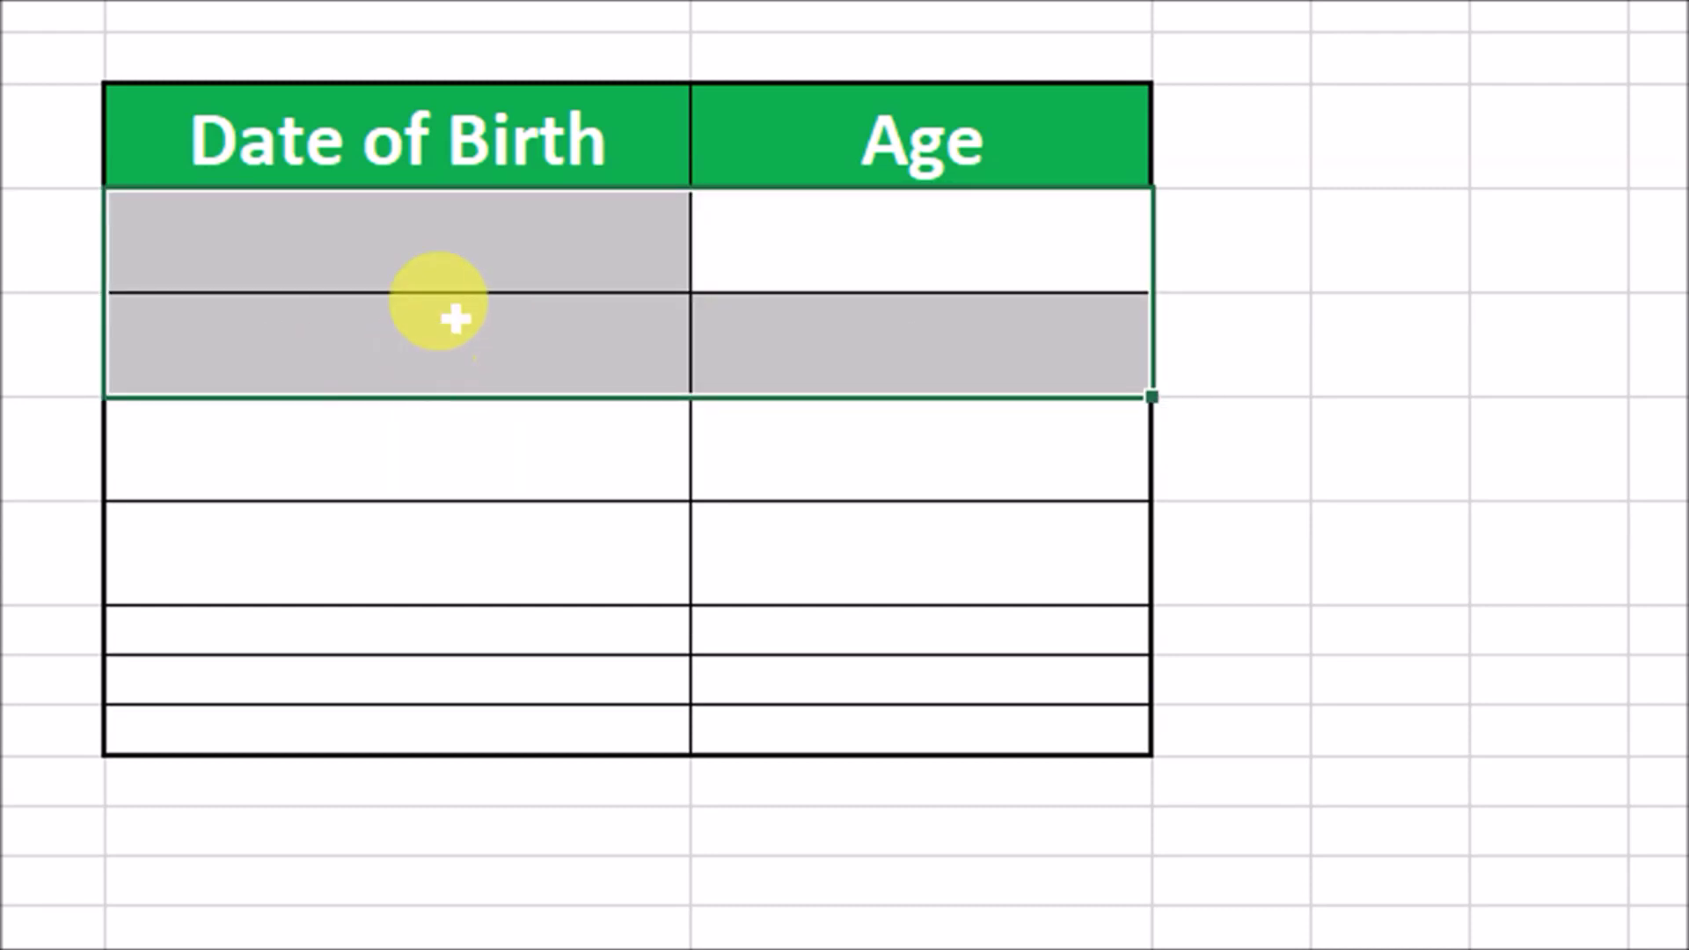
Step: Format cell G5 as Date with the *3/14/2012 type and the English (United States) locale
{"action": "left_click", "coordinate": [438, 211]}
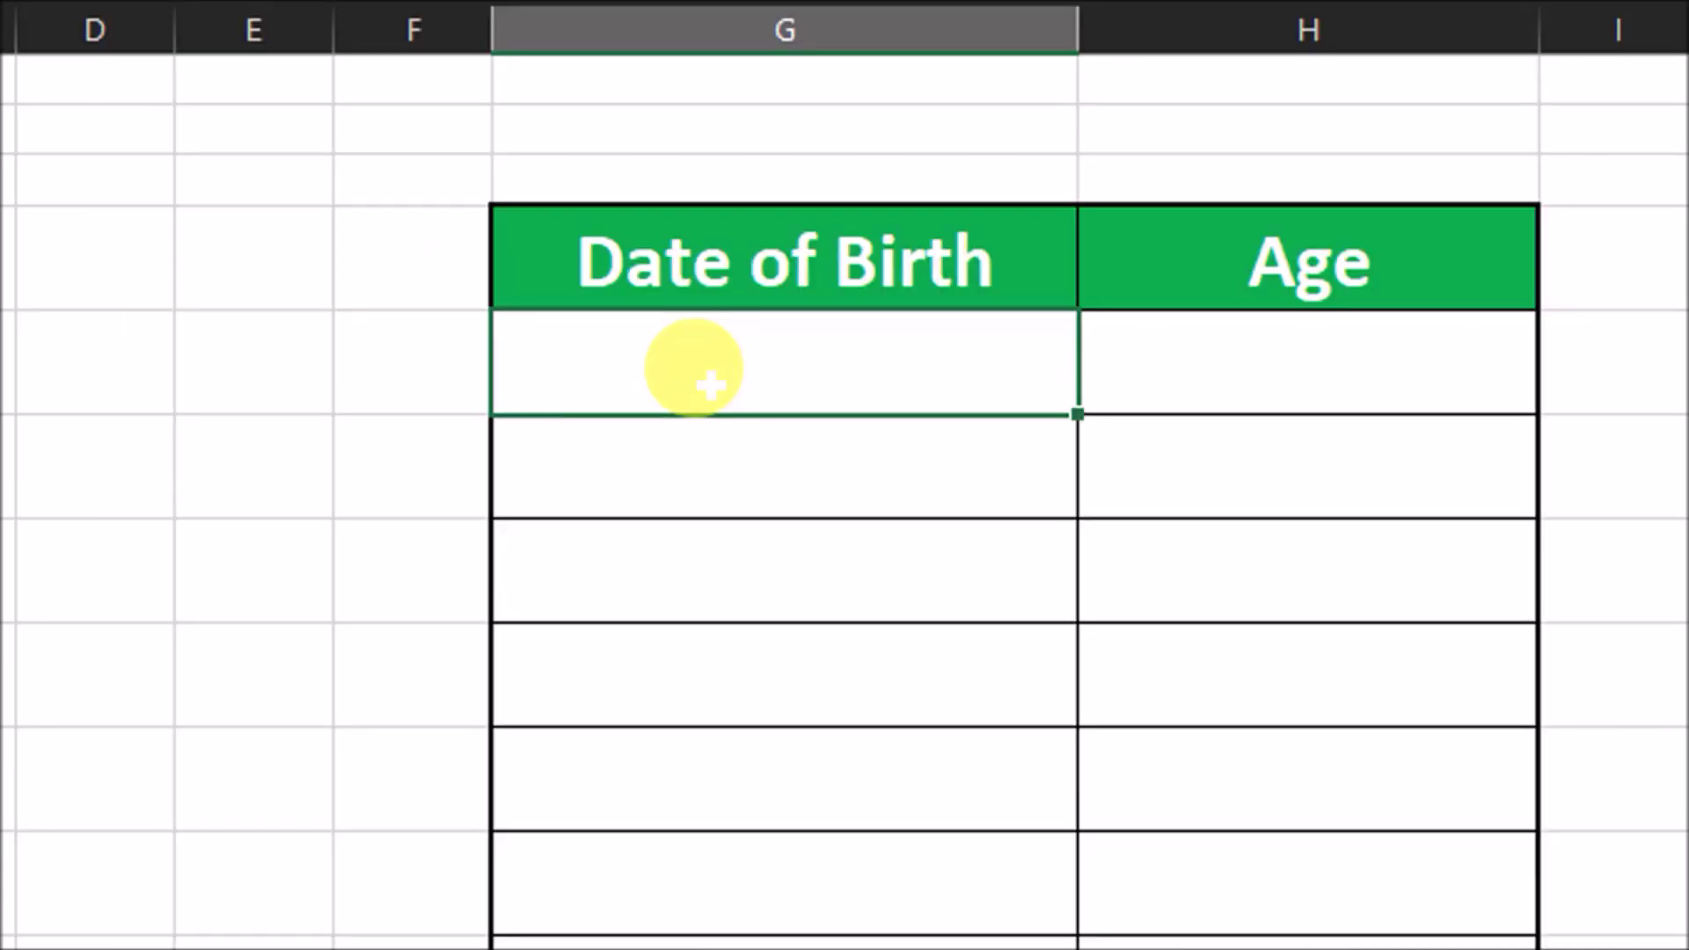
{"action": "right_click", "coordinate": [709, 356]}
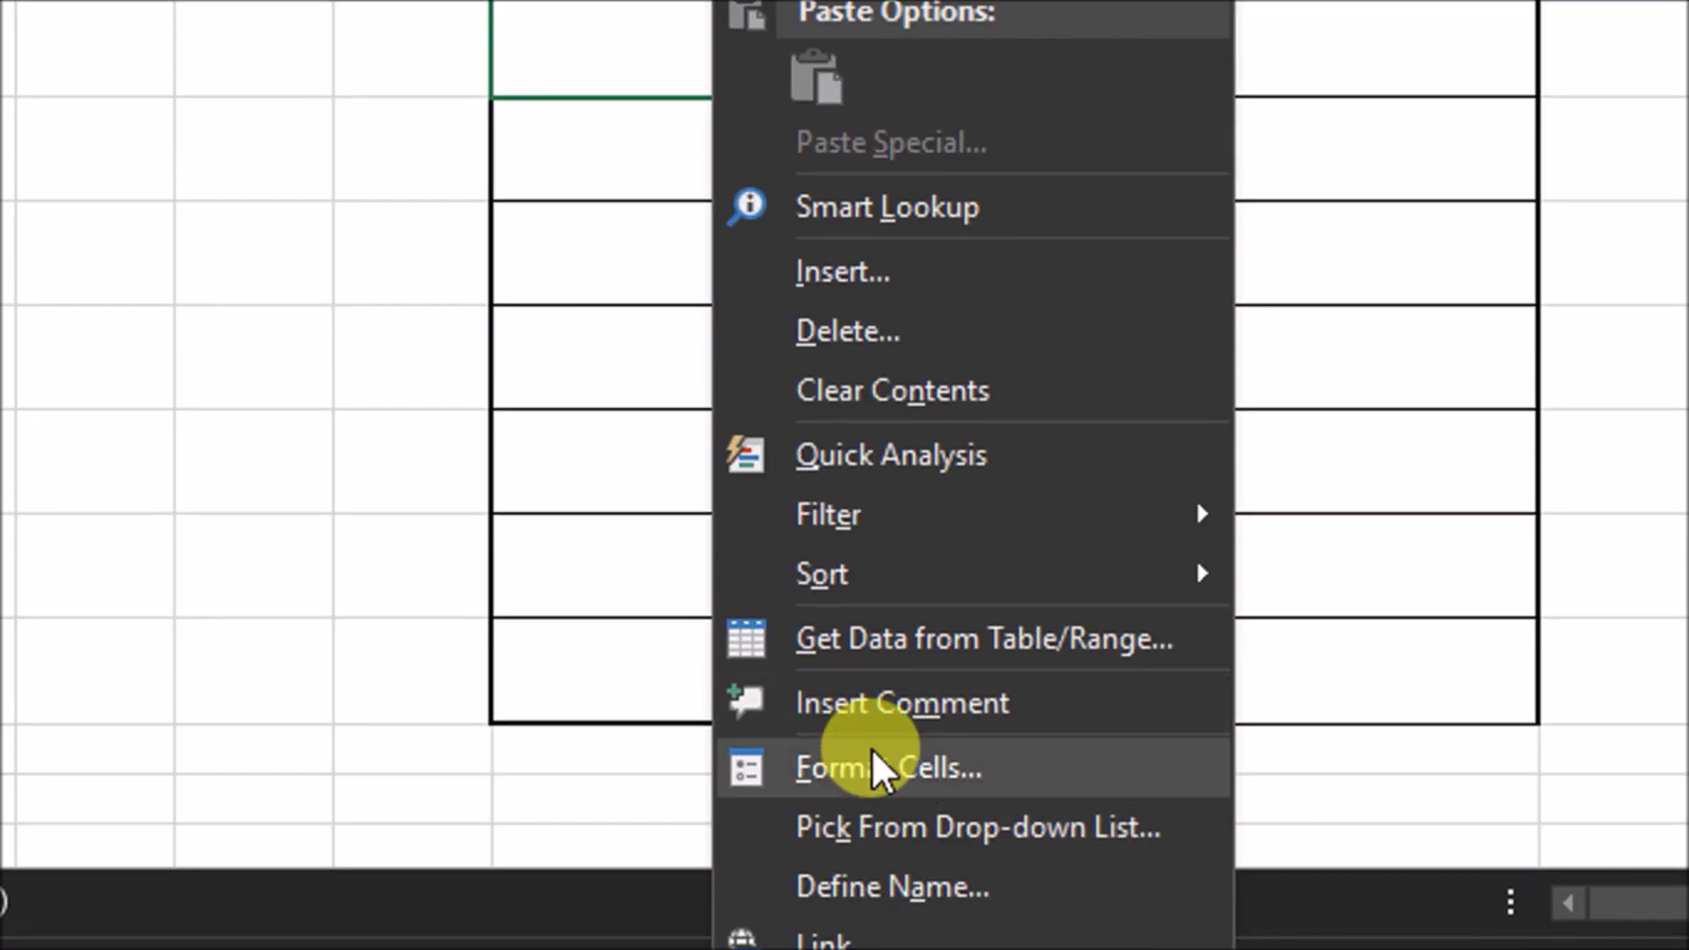
{"action": "left_click", "coordinate": [869, 768]}
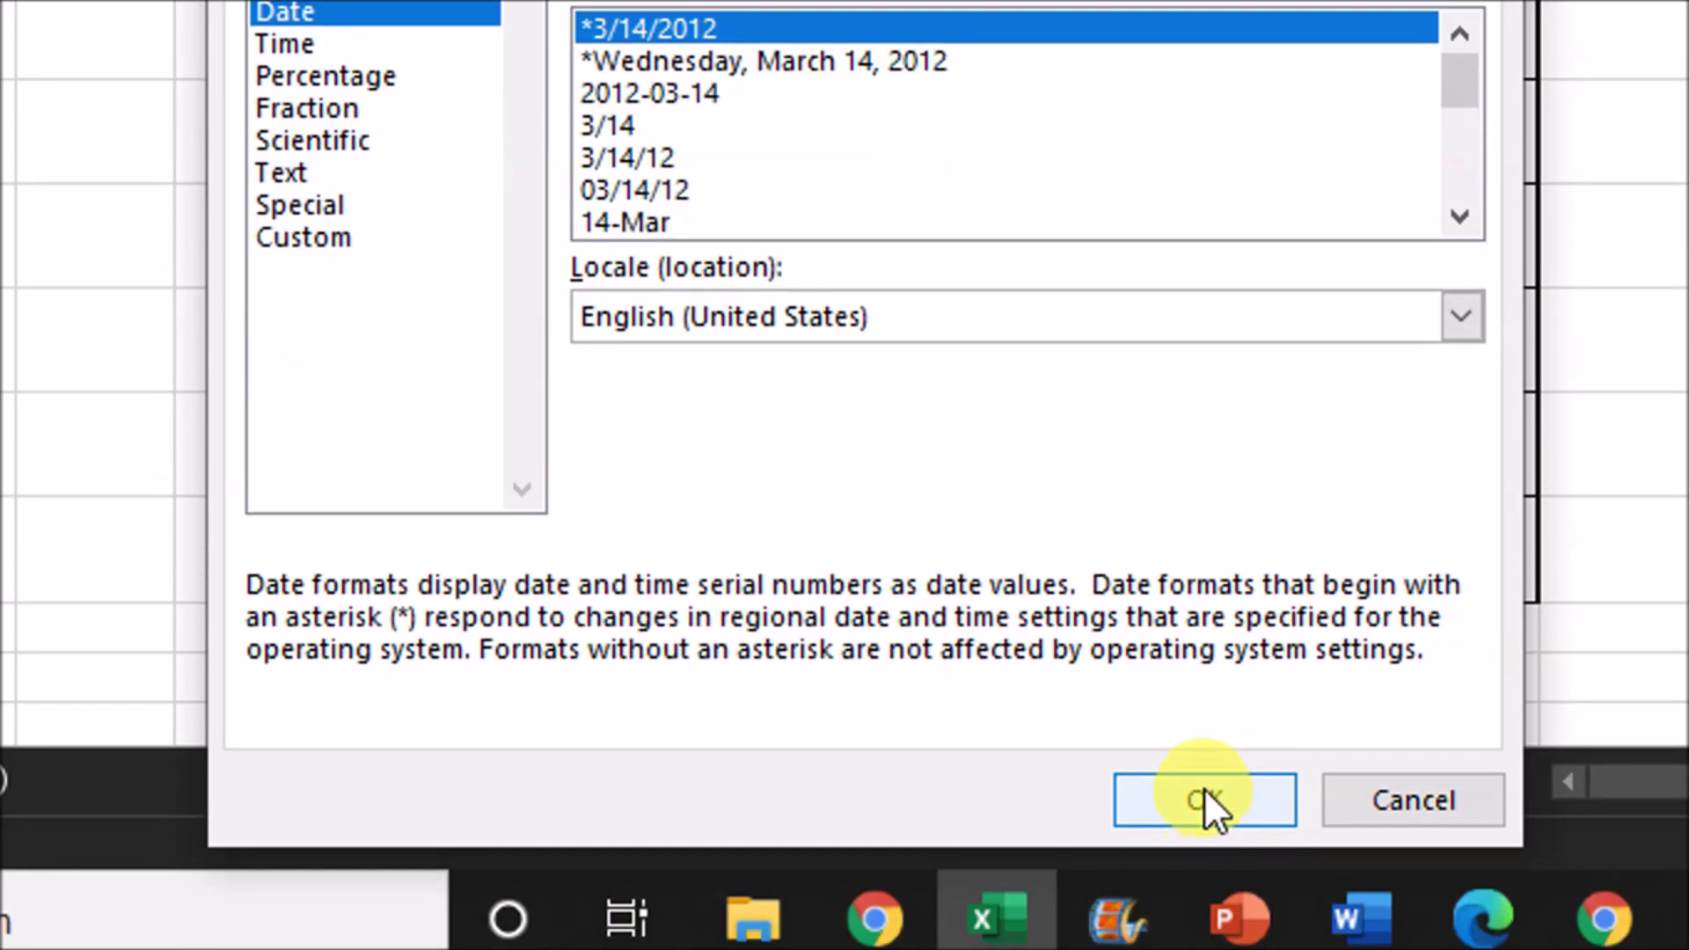
{"action": "left_click", "coordinate": [1203, 796]}
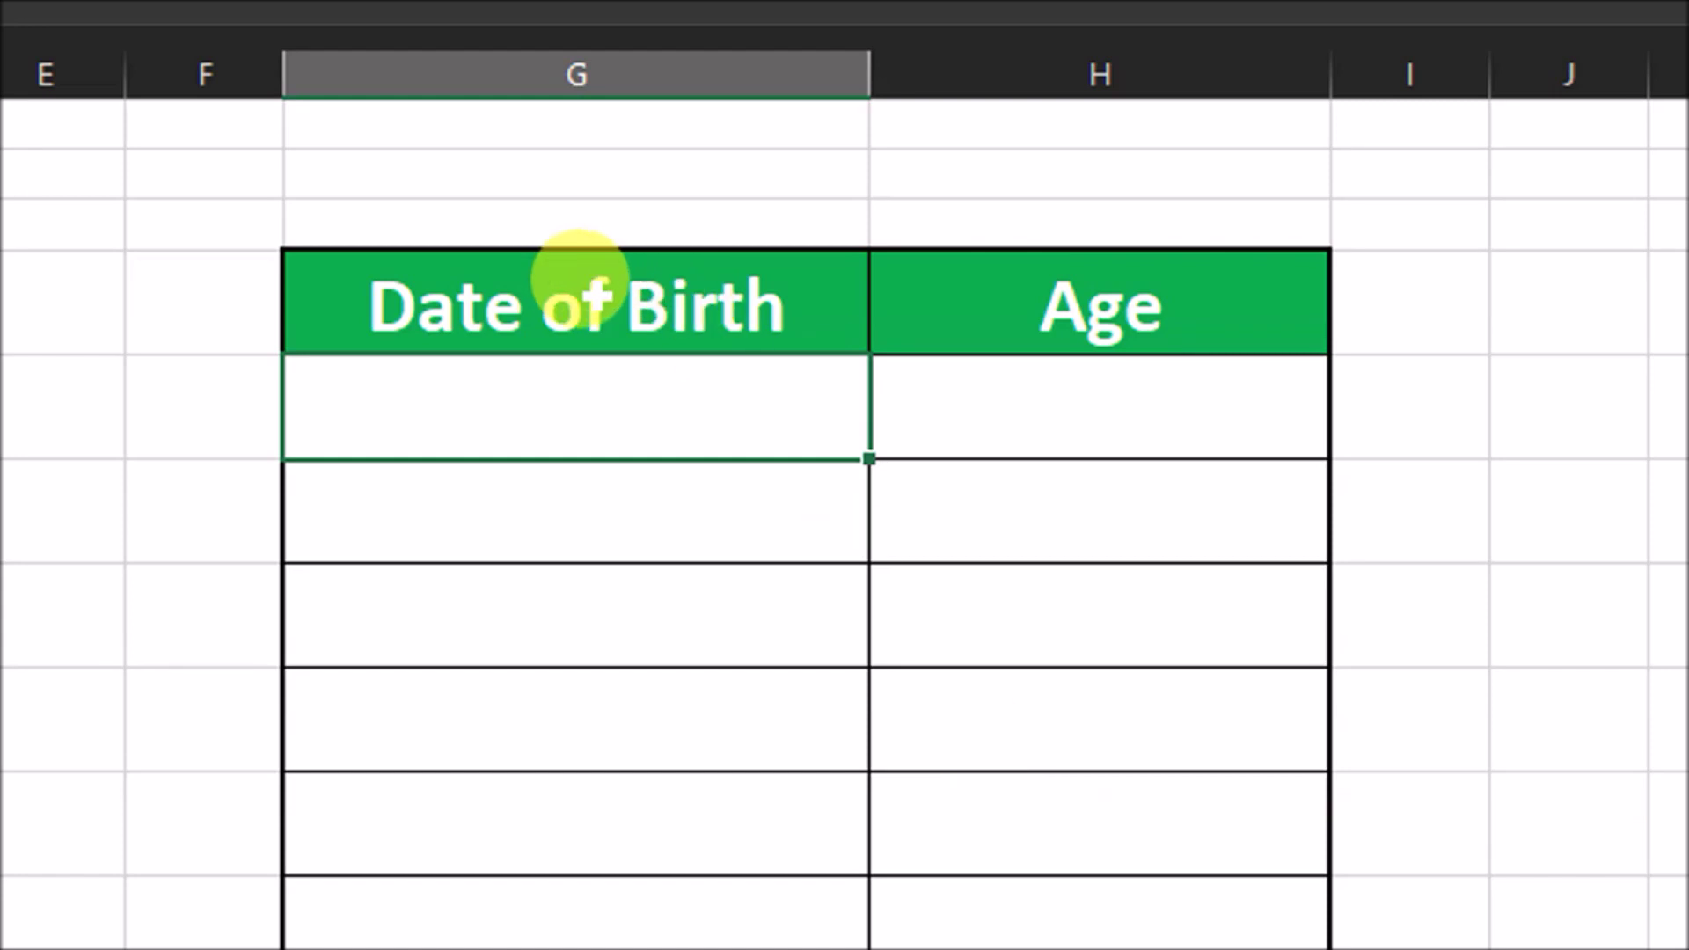
Step: Enter the person's date of birth in cell G5, using hyphens between month, day and year
{"action": "type", "text": "03-2"}
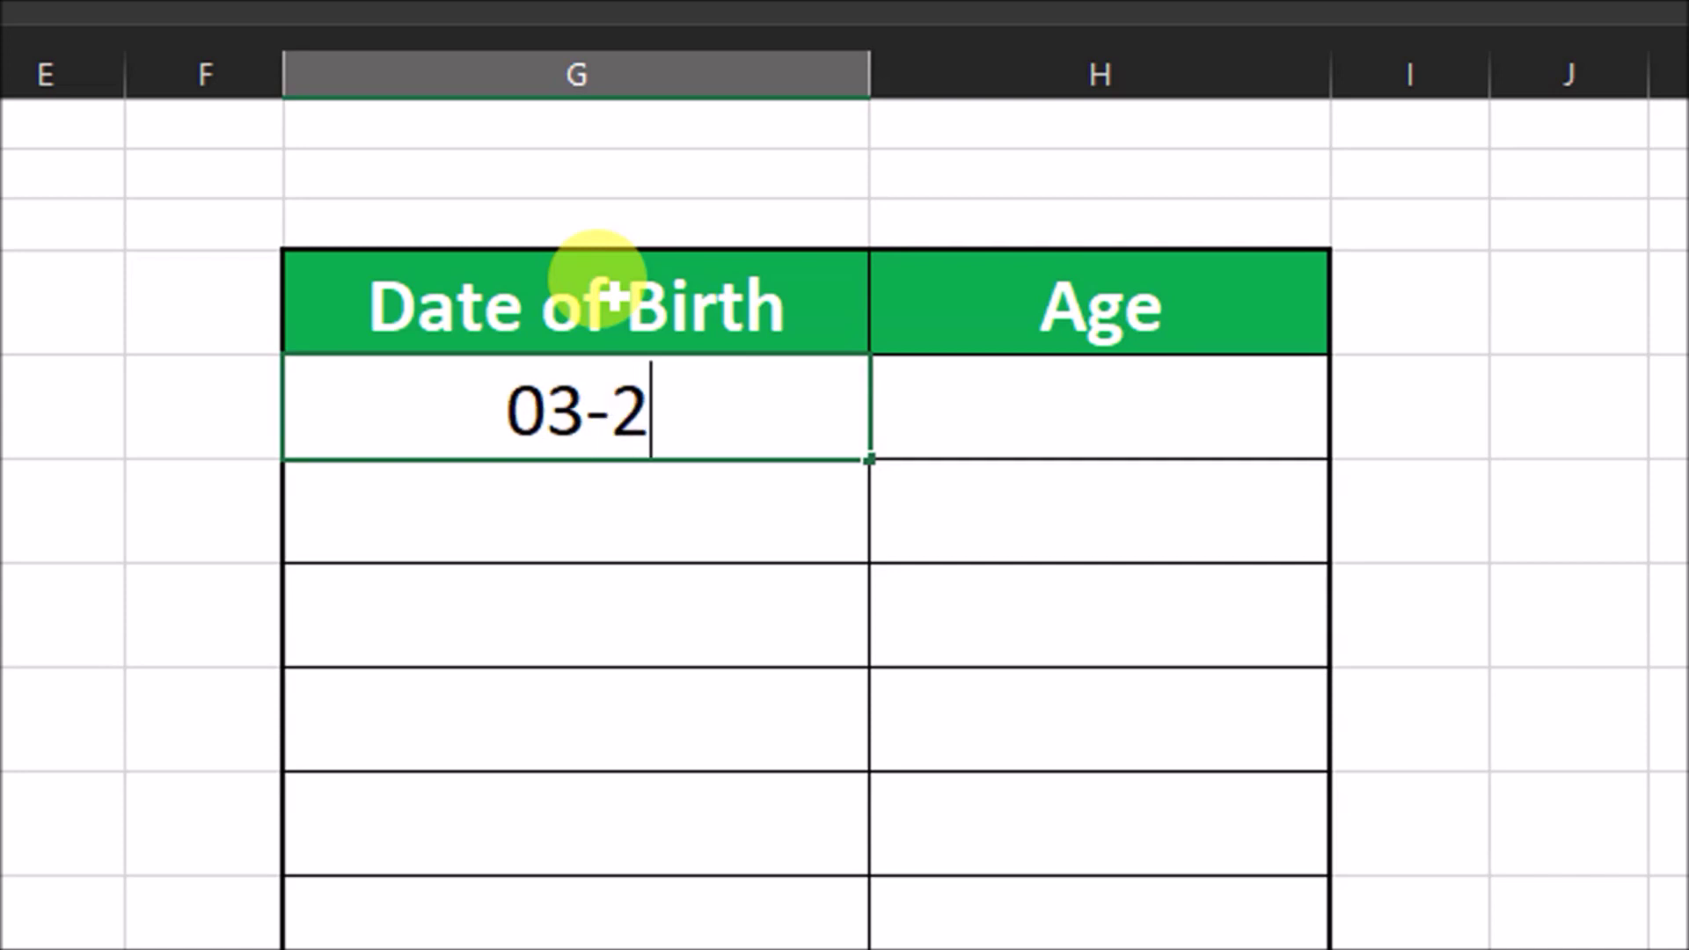
{"action": "type", "text": "0-1986"}
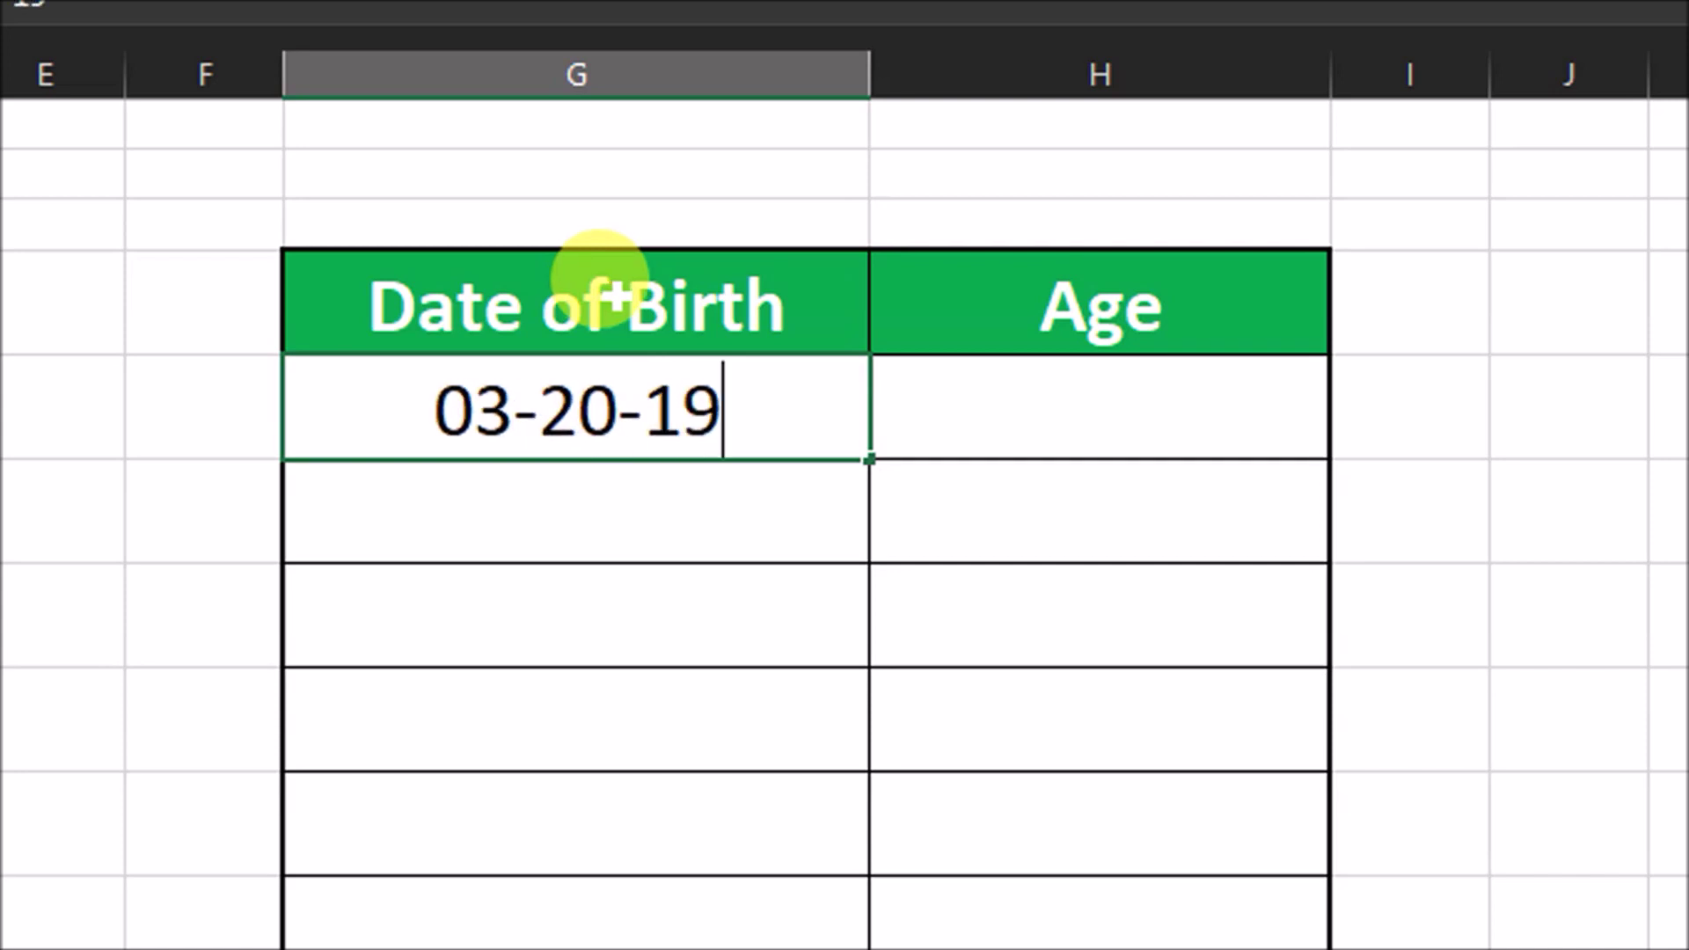
{"action": "key", "text": "Return"}
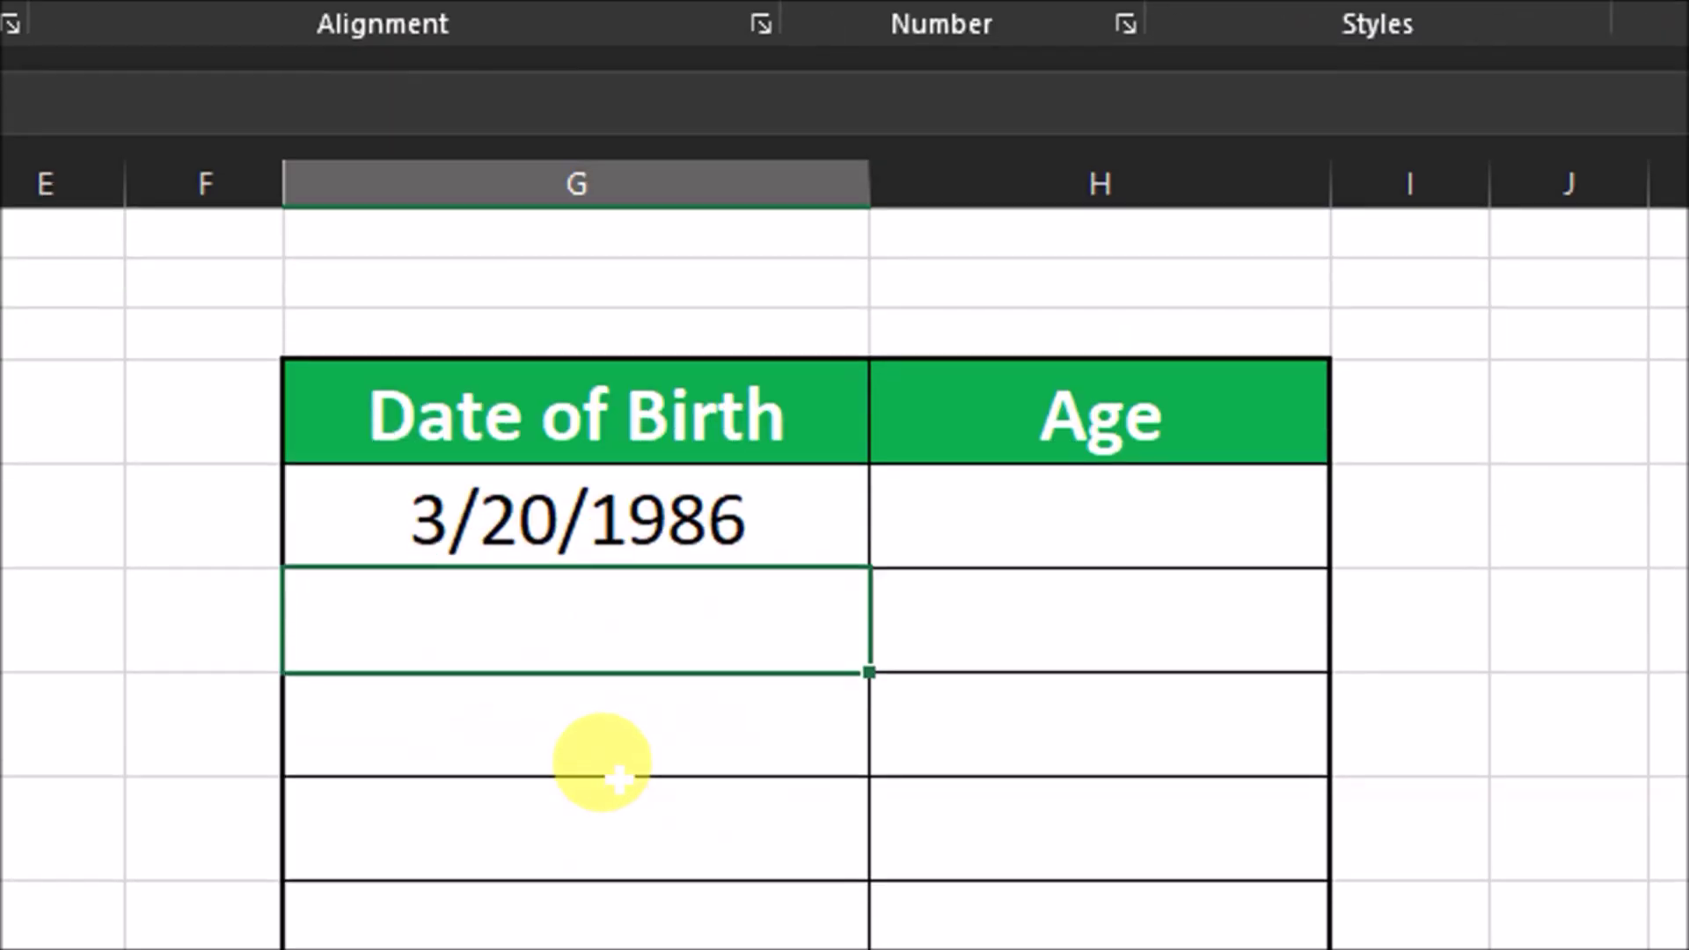
Step: Start a DATEDIF formula in Age cell H5 with date of birth cell G5 as the start date
{"action": "left_click", "coordinate": [1042, 510]}
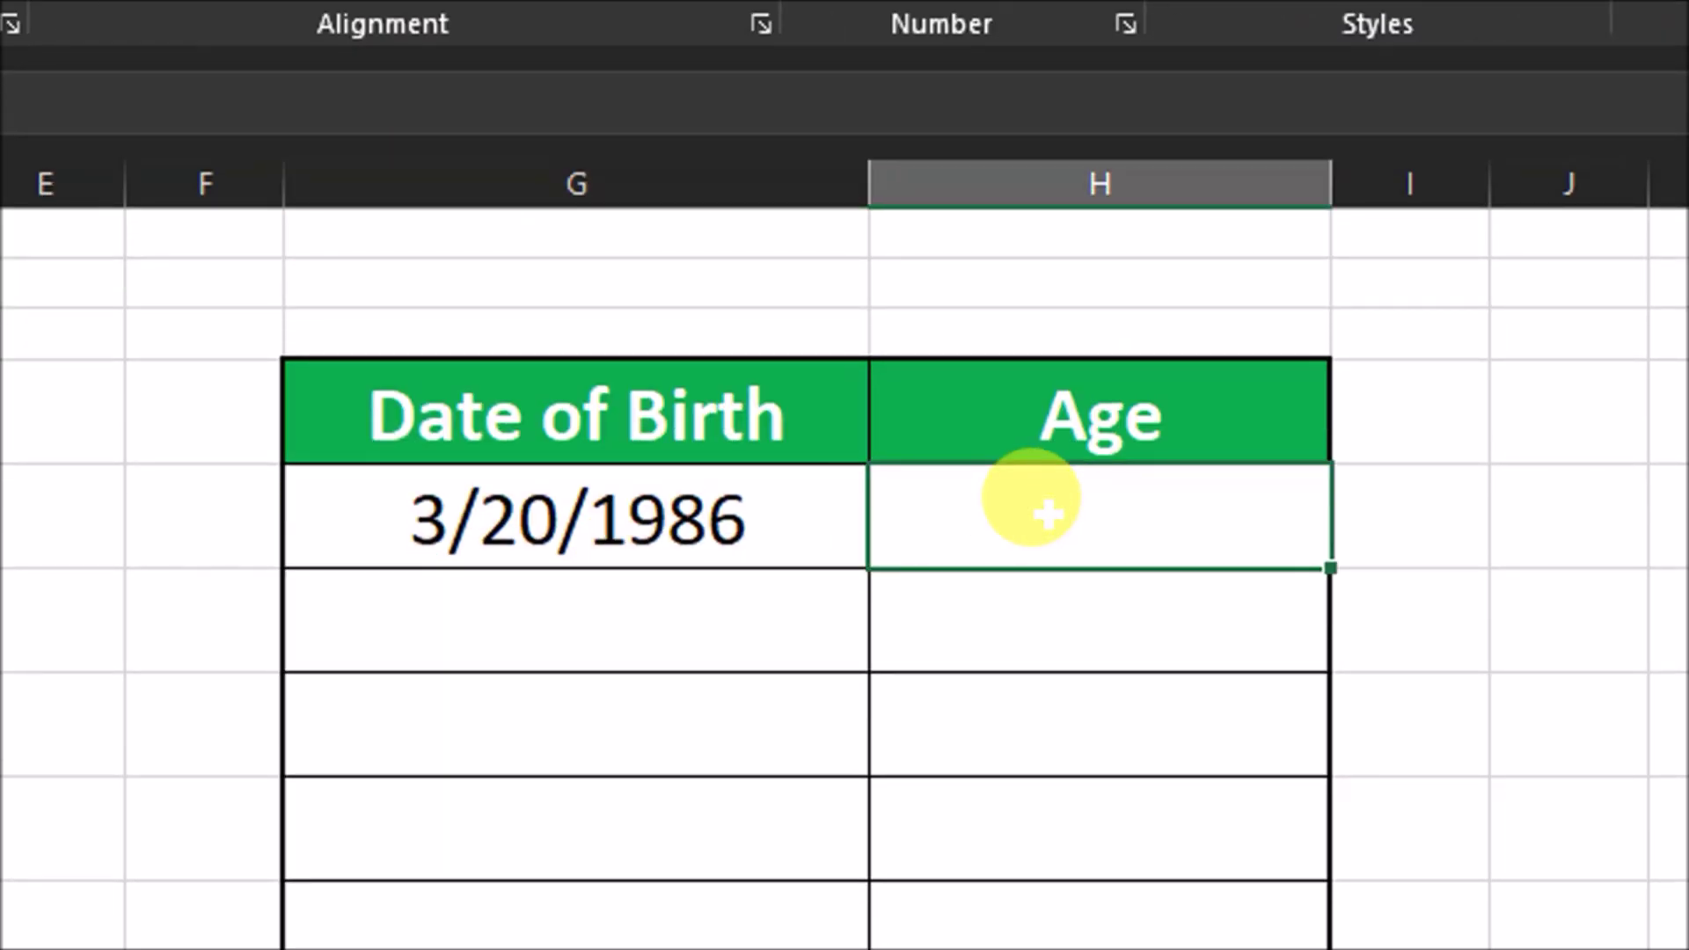
{"action": "type", "text": "=d"}
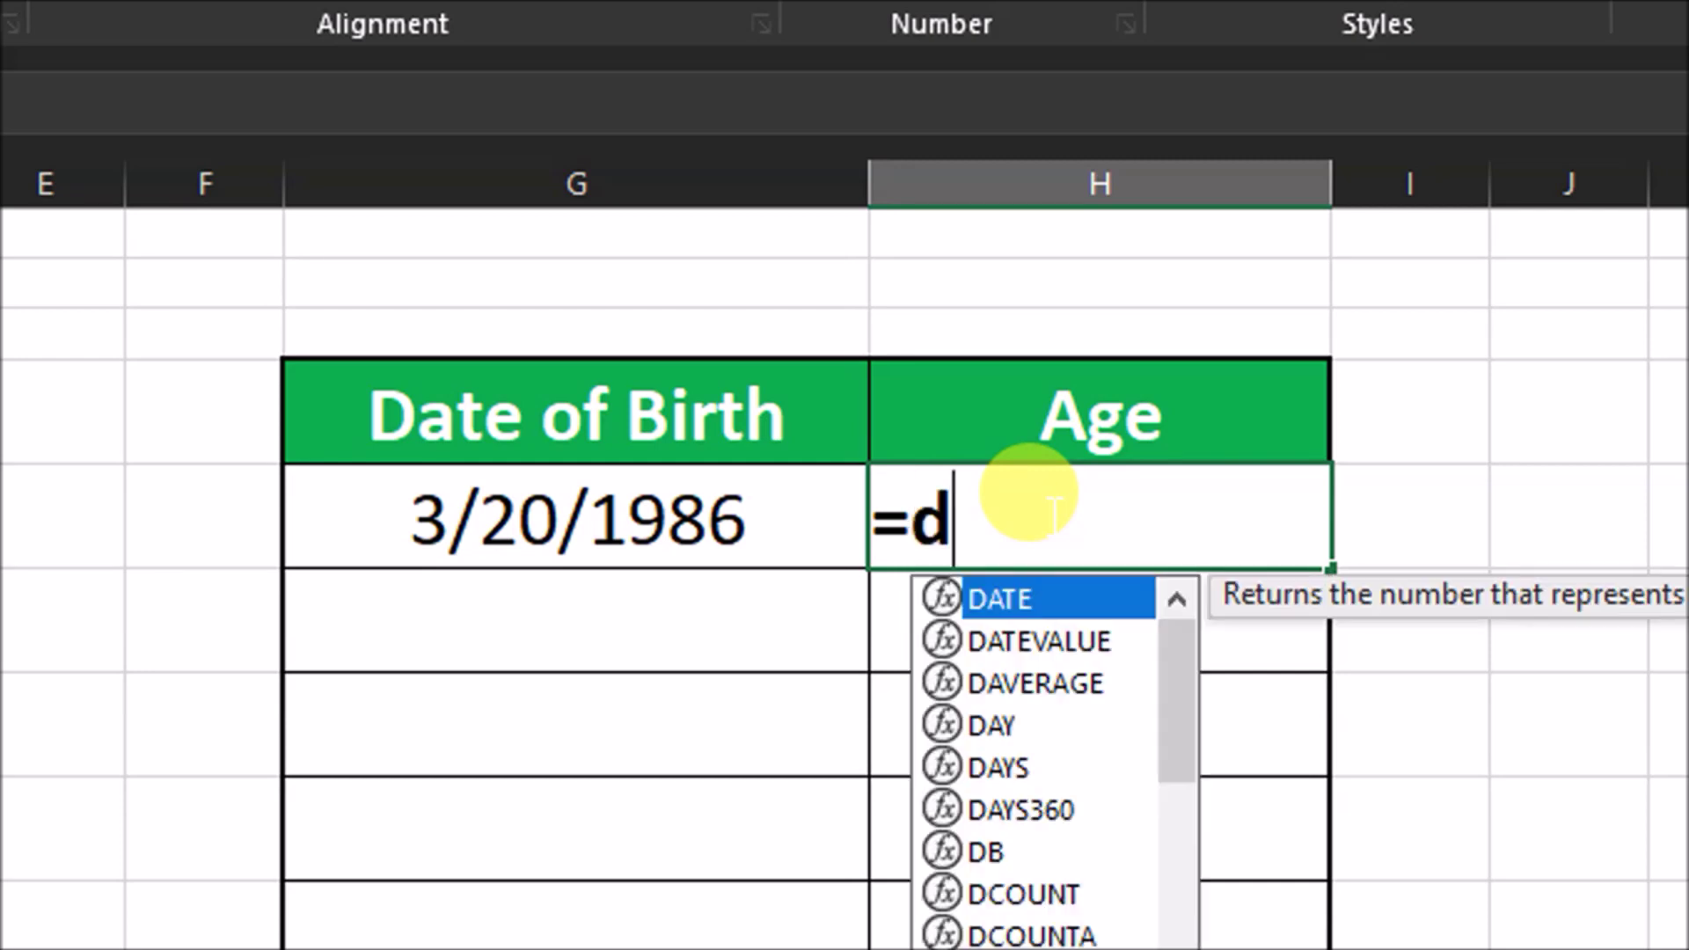
{"action": "type", "text": "atedif"}
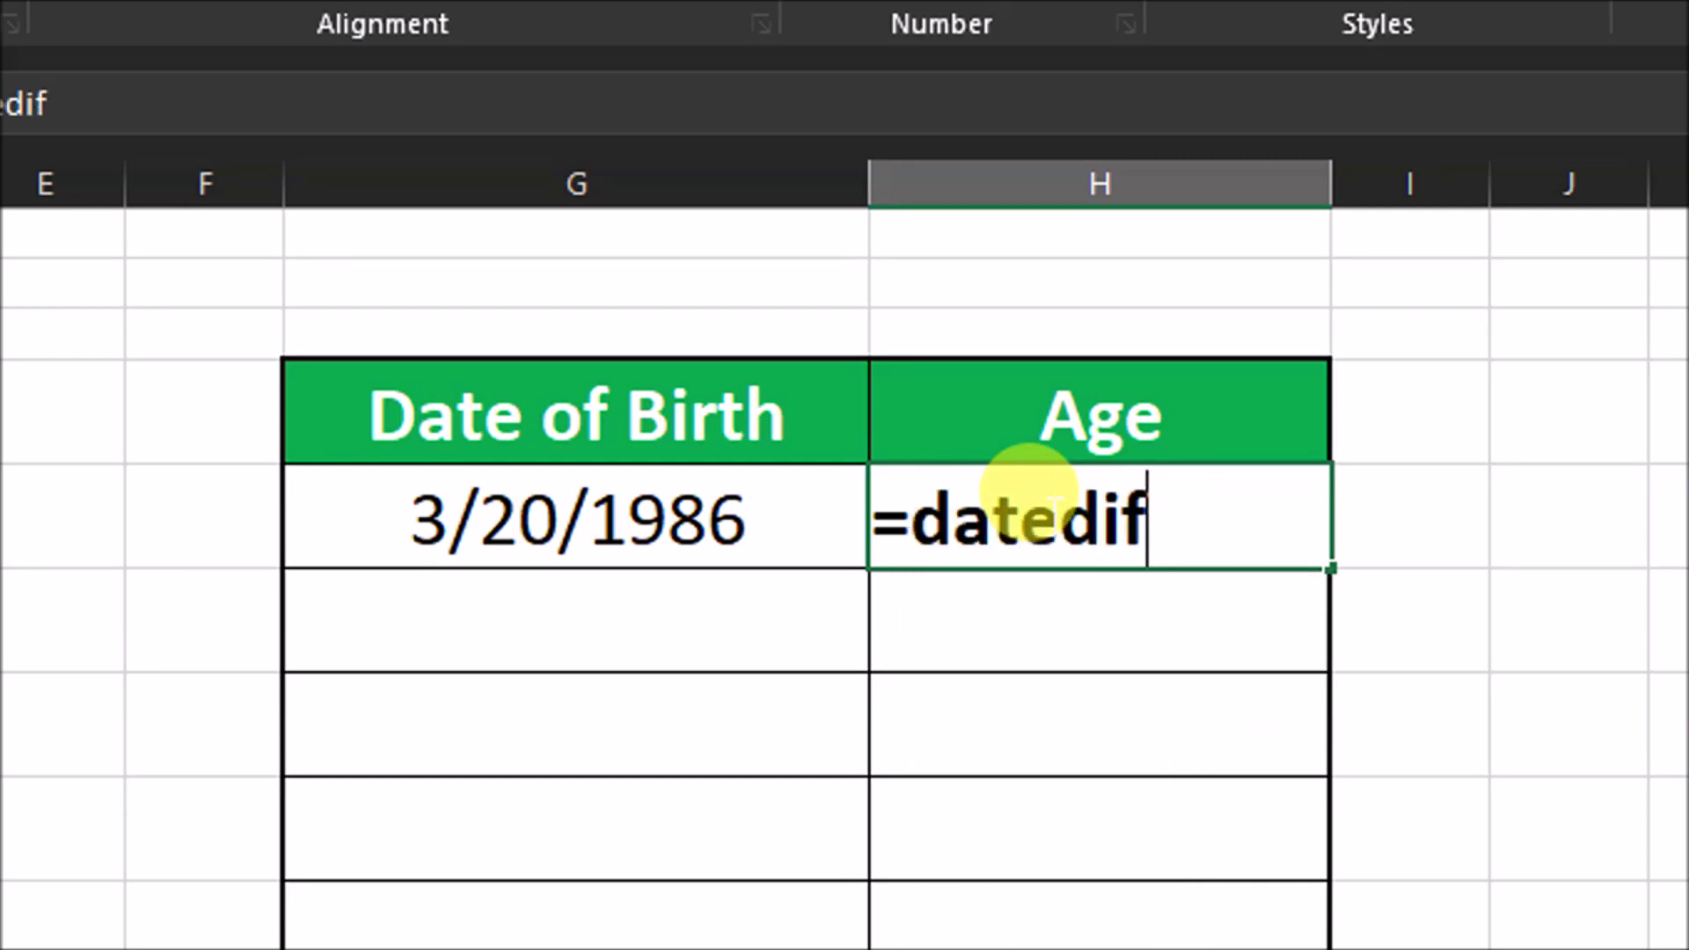
{"action": "type", "text": "("}
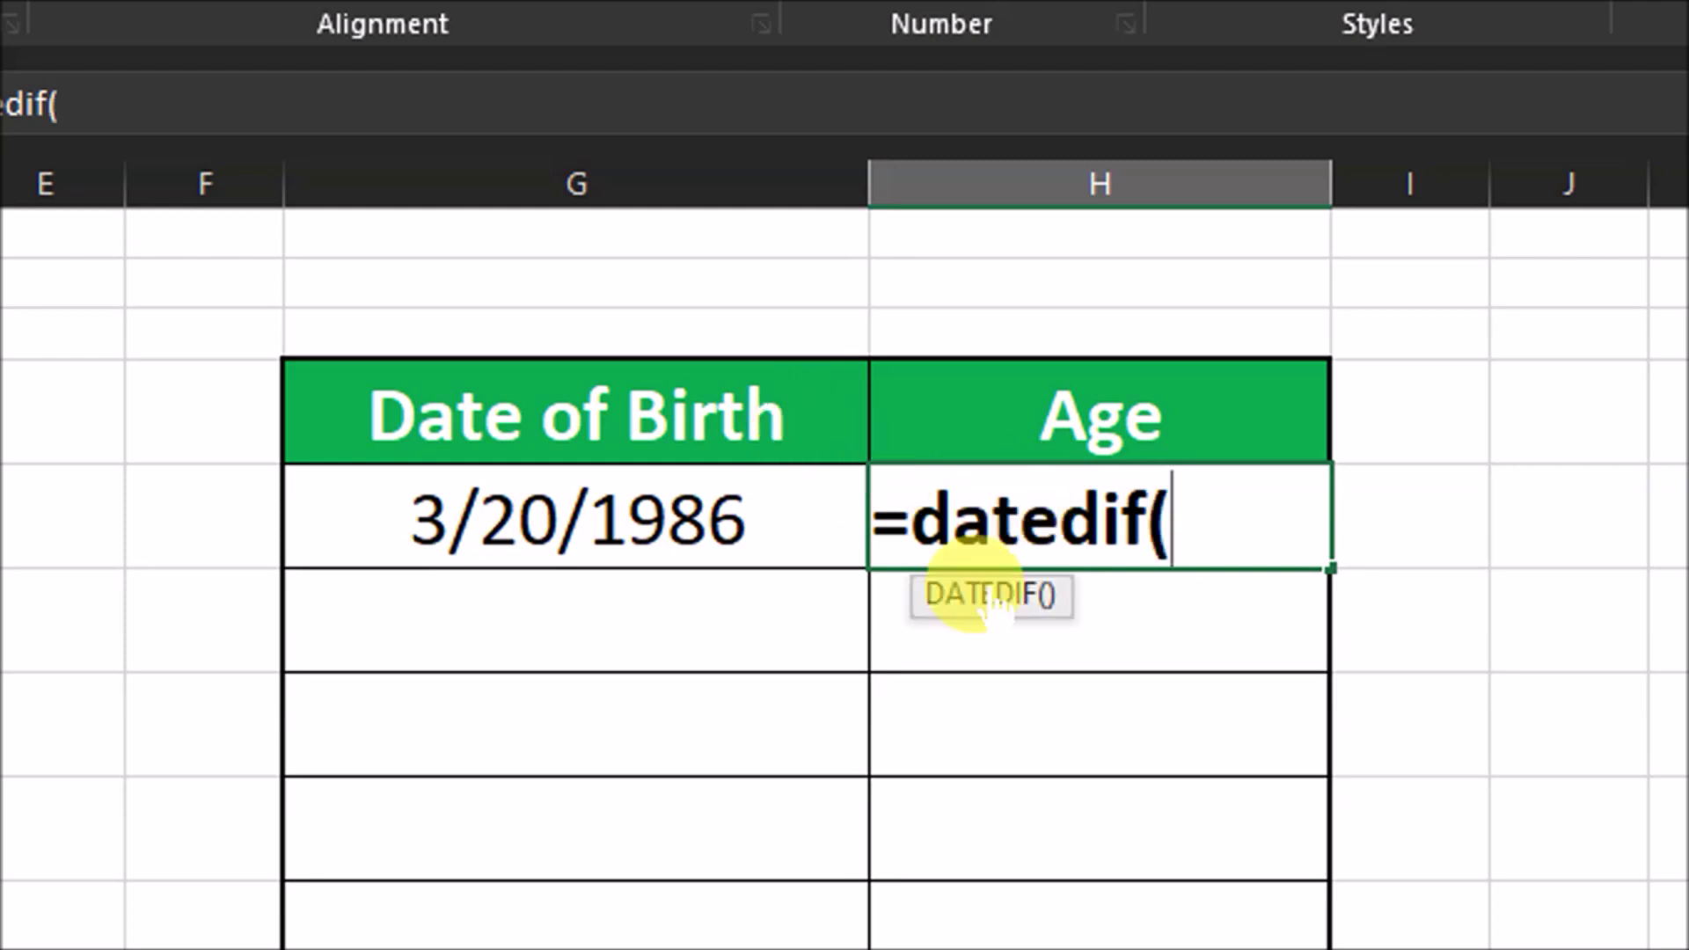
{"action": "left_click", "coordinate": [499, 521]}
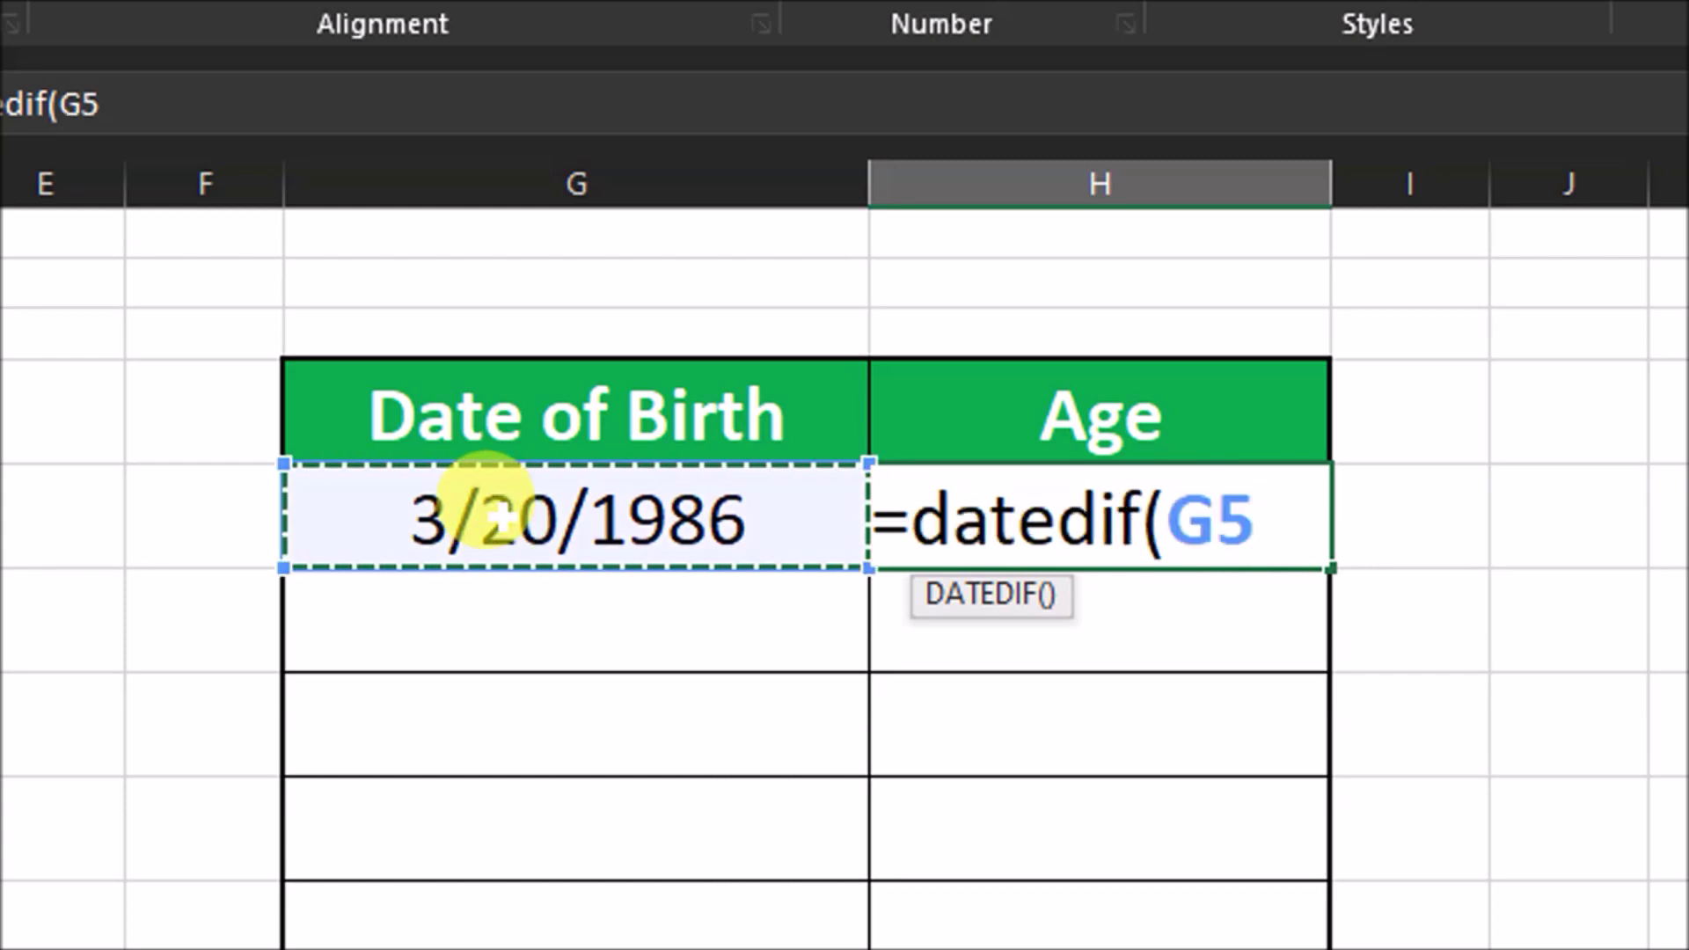
{"action": "type", "text": ","}
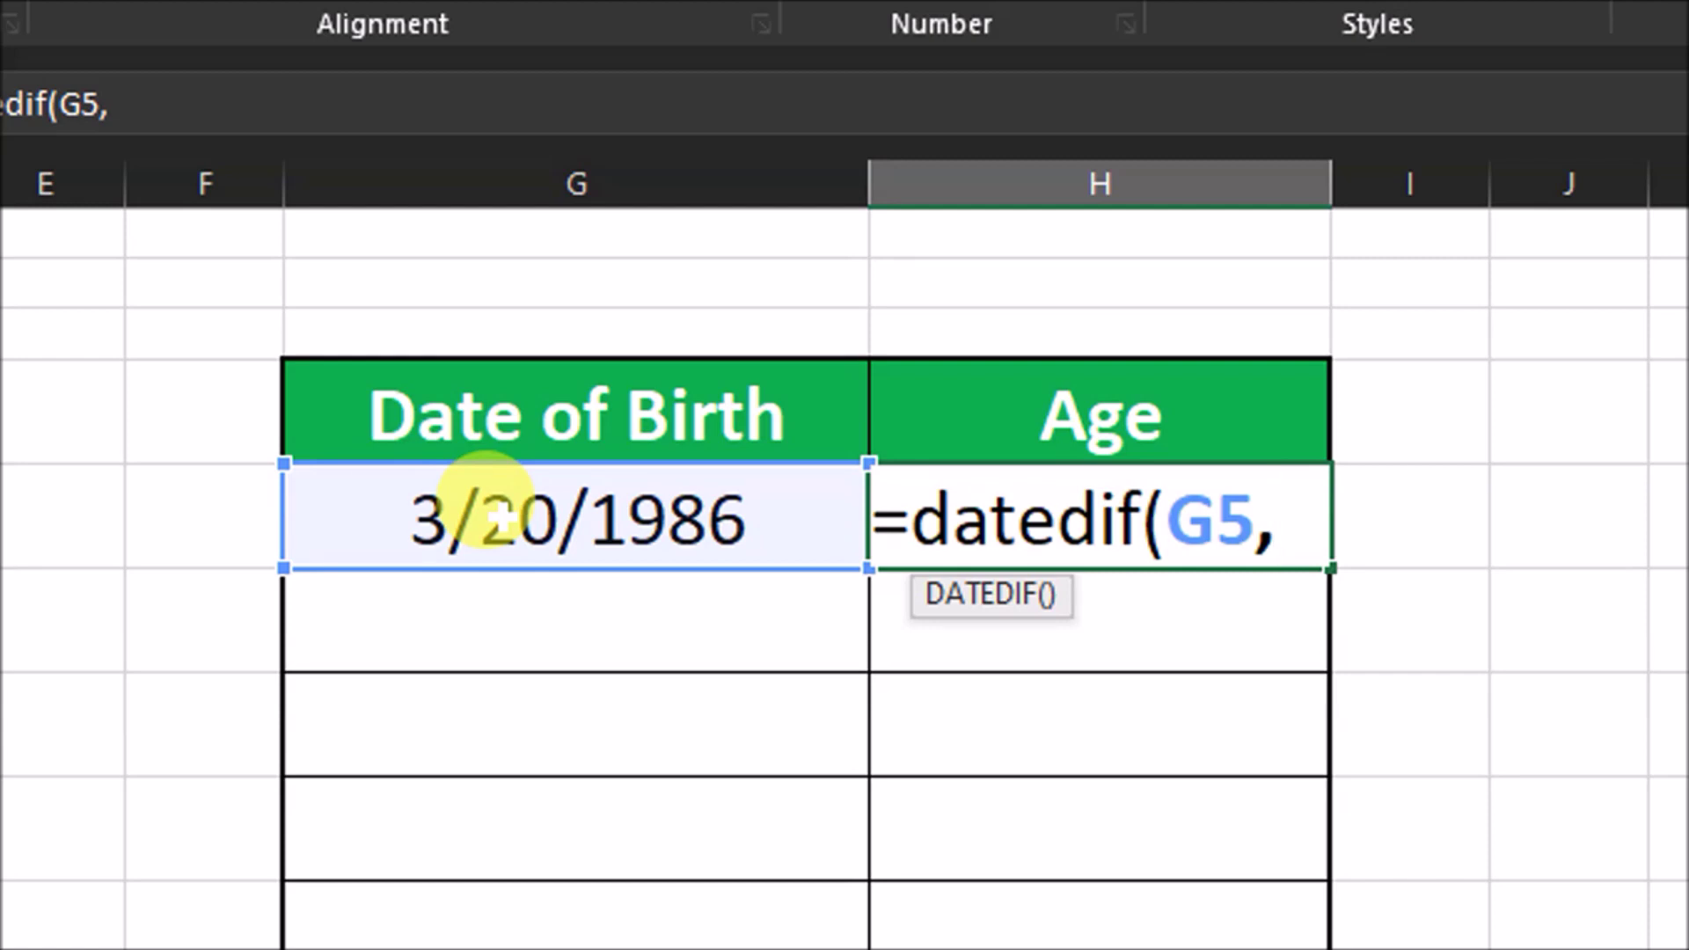
Step: Complete the H5 formula with today() as the end date and "Y" as the unit, giving =datedif(G5,today(),"Y")
{"action": "type", "text": "toady"}
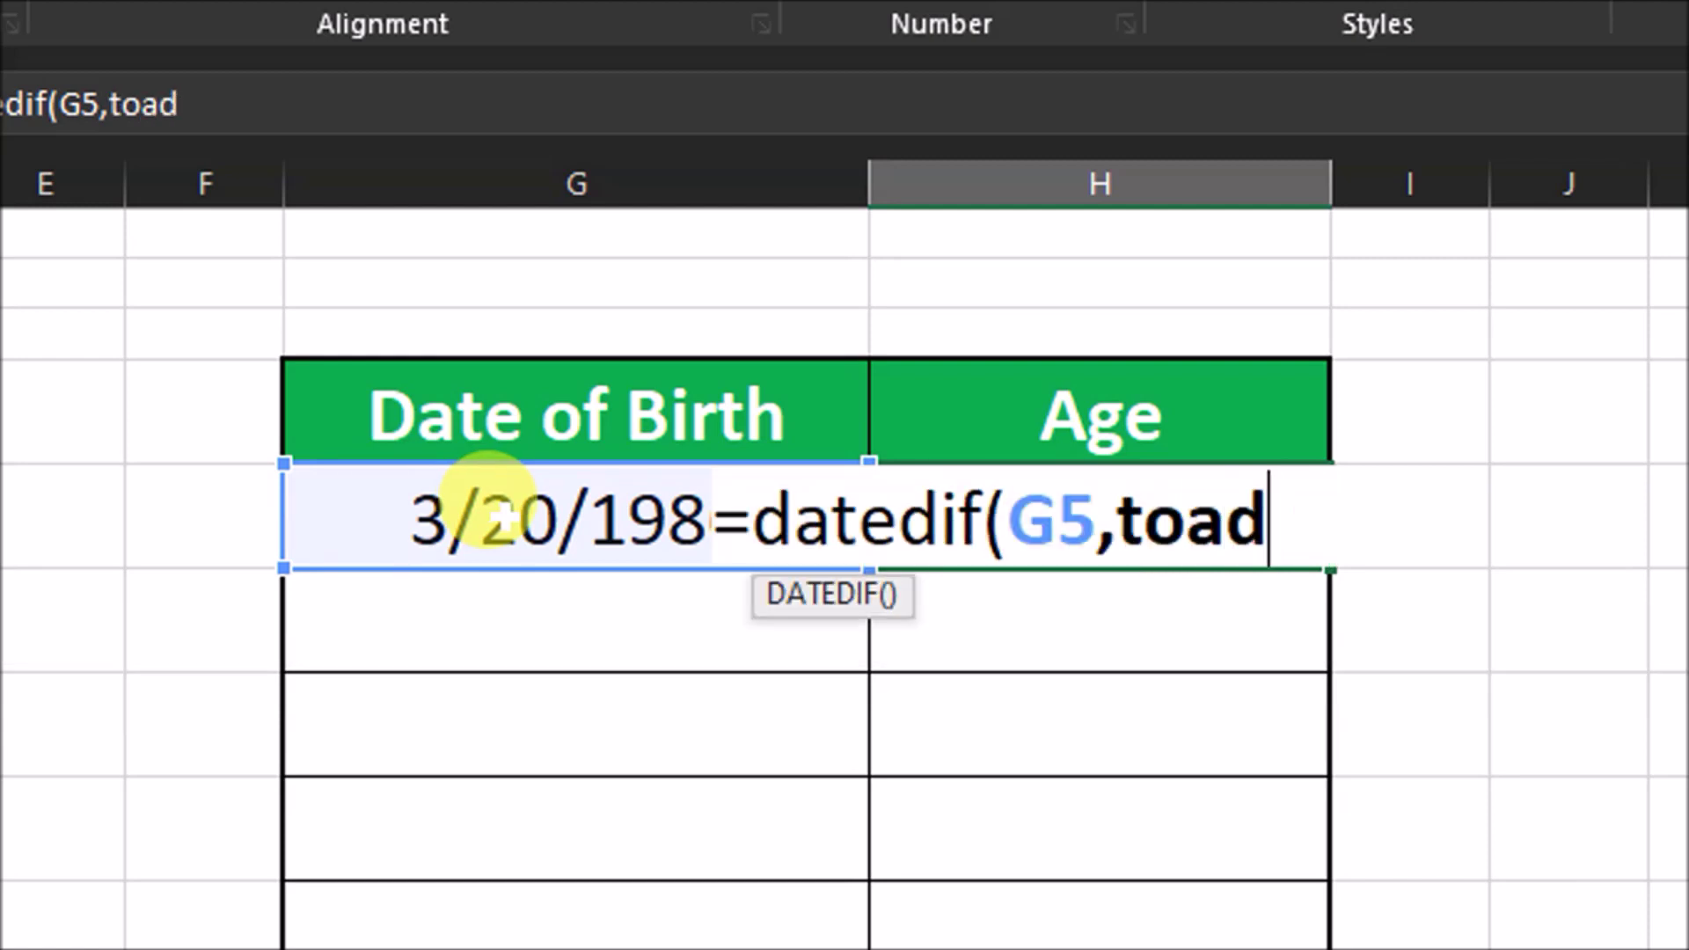
{"action": "key", "text": "BackSpace"}
{"action": "key", "text": "BackSpace"}
{"action": "key", "text": "BackSpace"}
{"action": "key", "text": "BackSpace"}
{"action": "type", "text": "oday"}
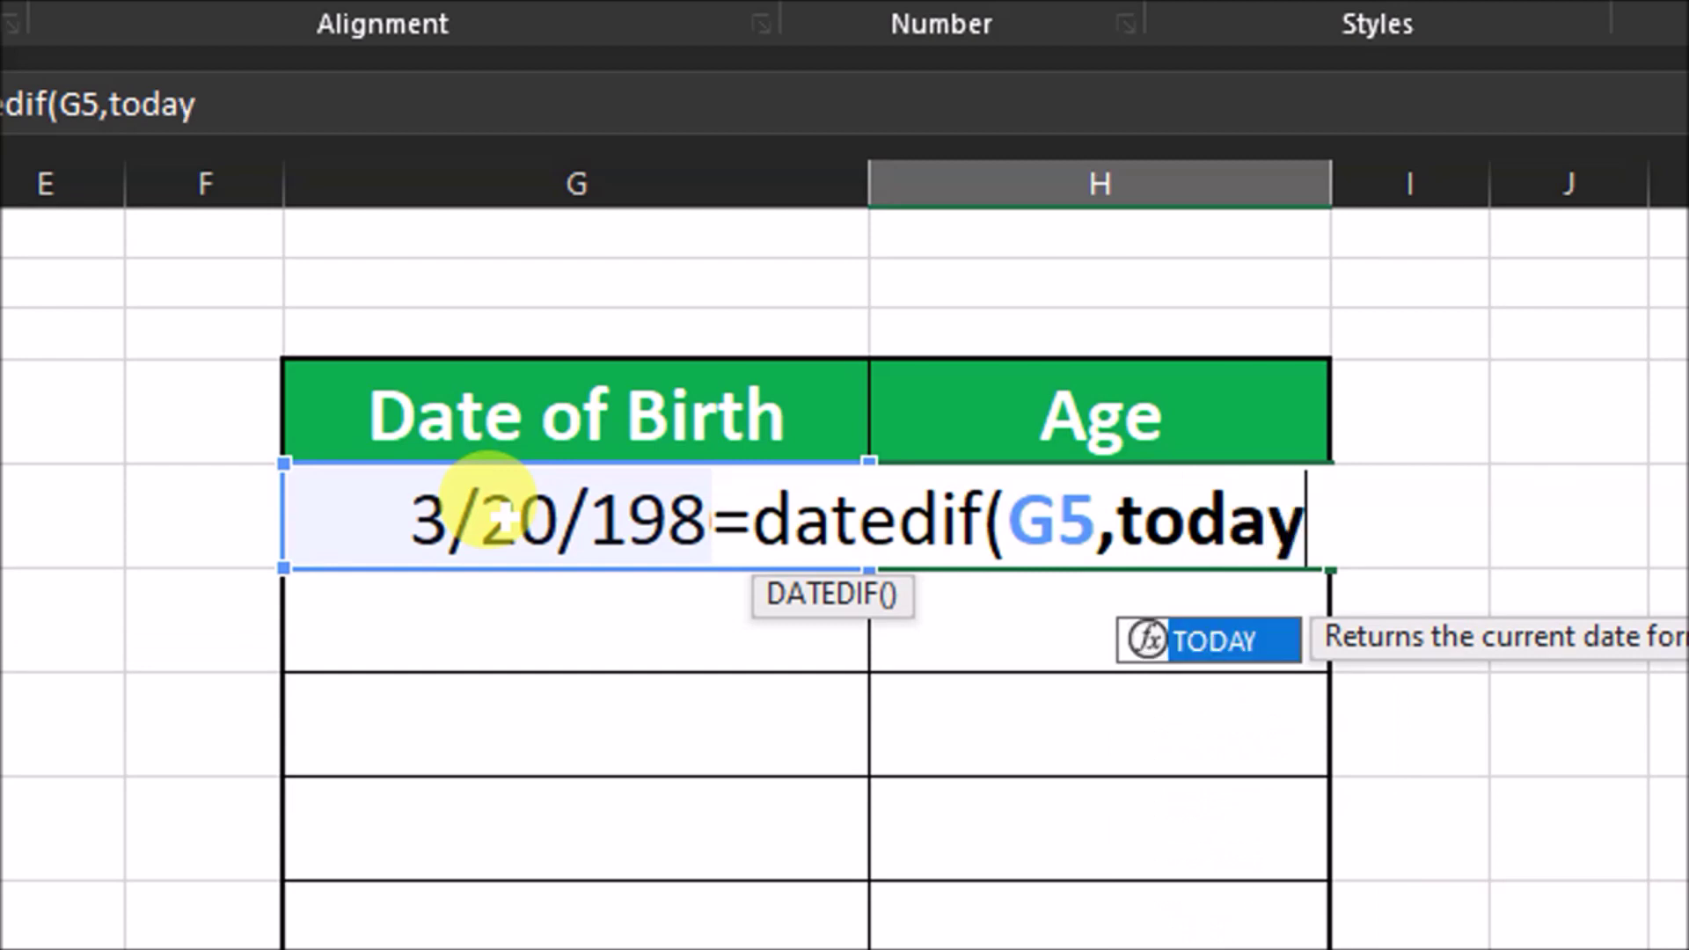
{"action": "type", "text": "()"}
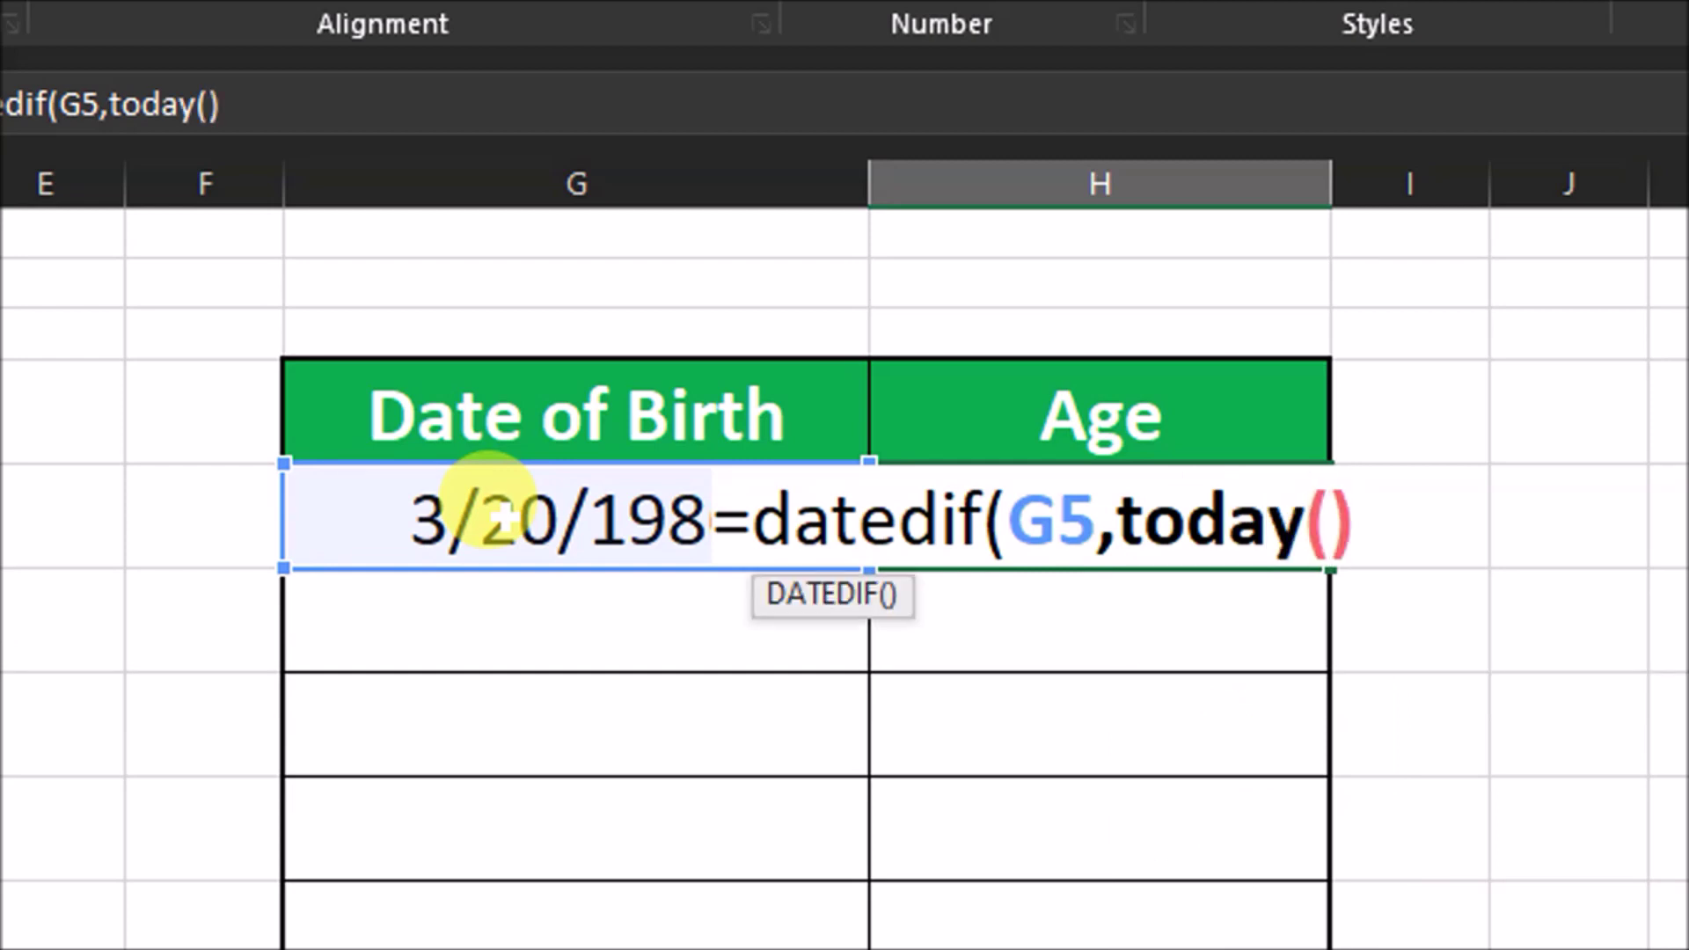
{"action": "type", "text": ","}
{"action": "type", "text": "Y"}
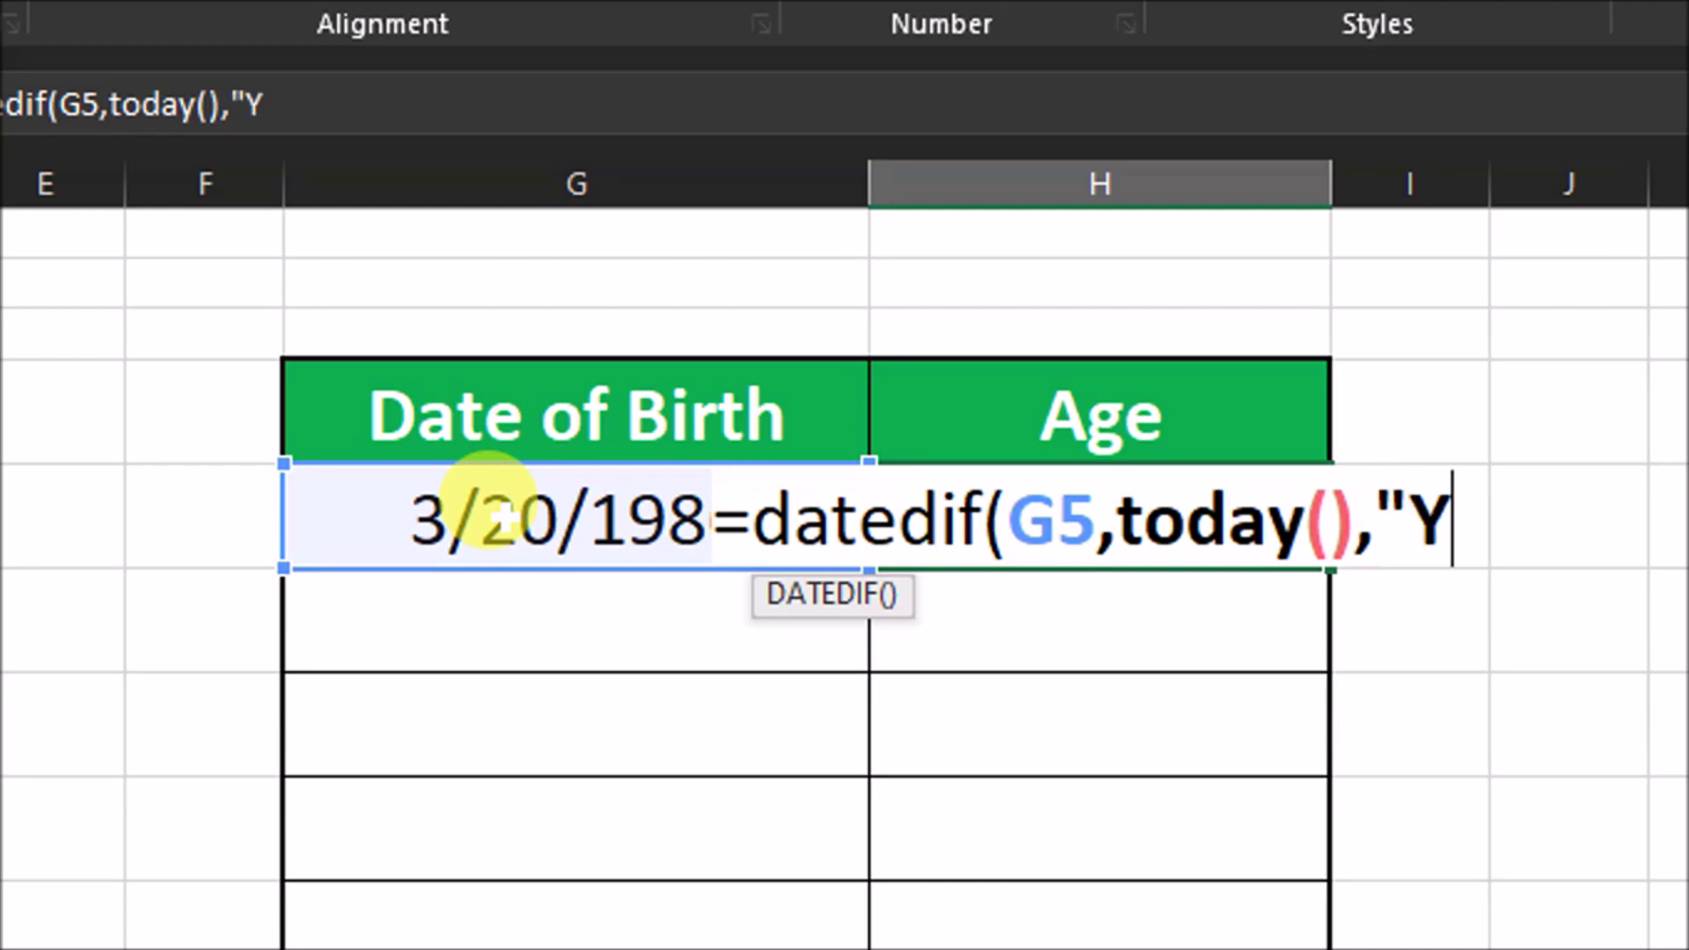
{"action": "type", "text": "\")"}
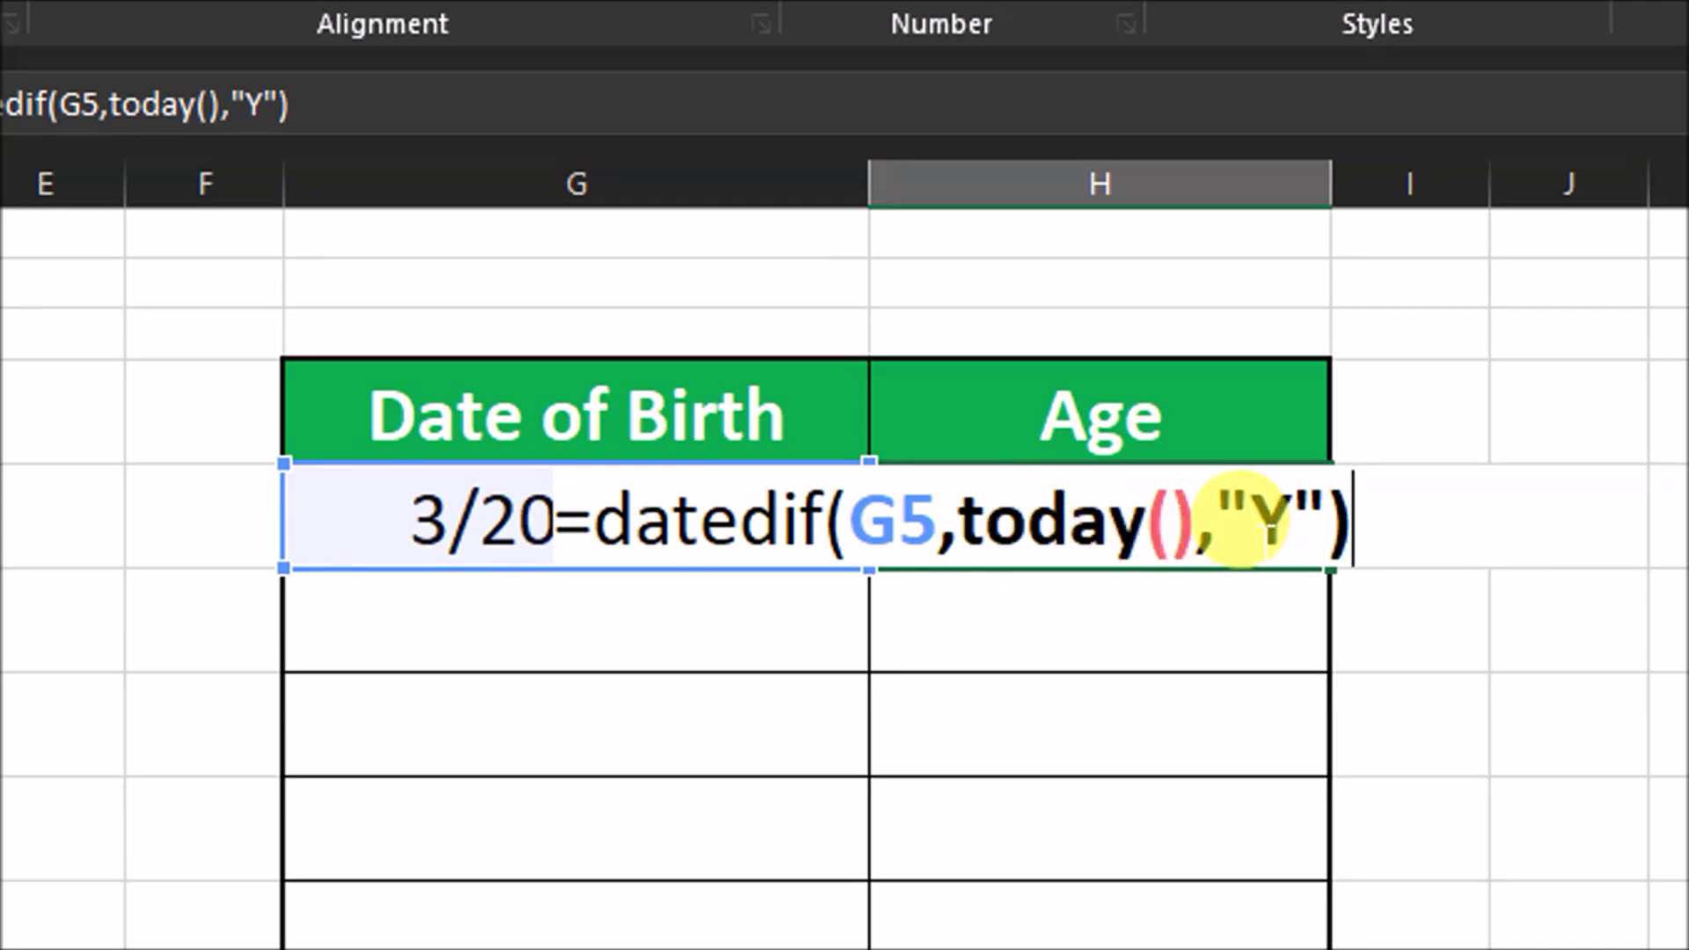
{"action": "key", "text": "Return"}
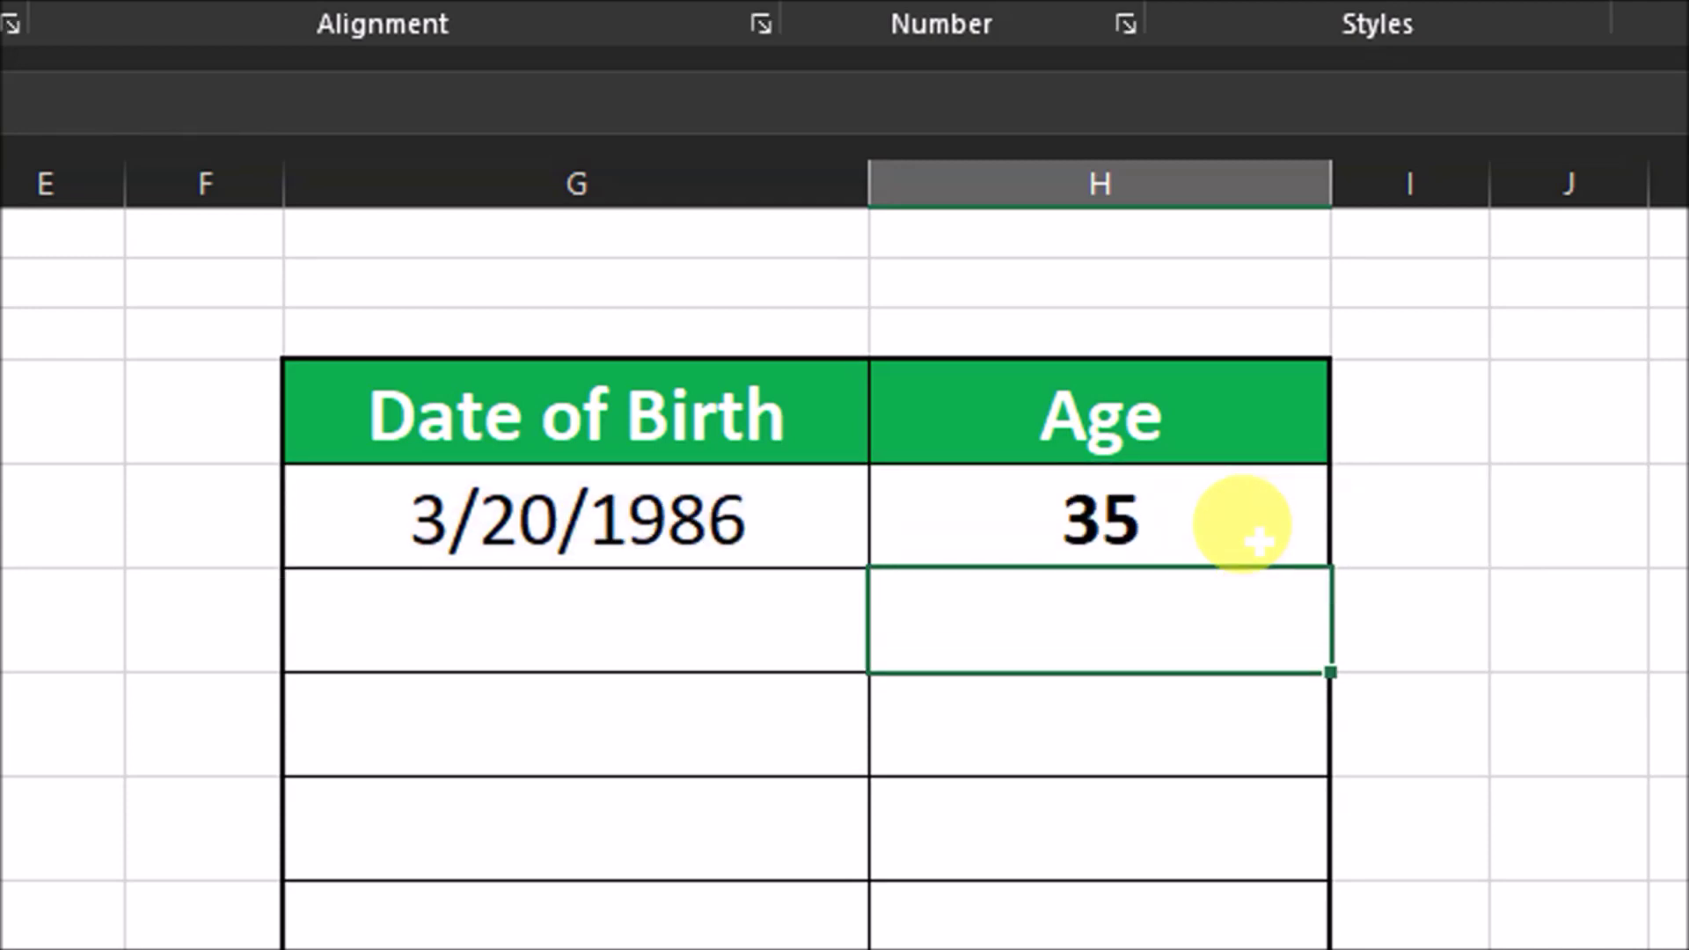
Step: Enter a second person's date of birth in cell G6, using hyphens between month, day and year
{"action": "left_click", "coordinate": [558, 585]}
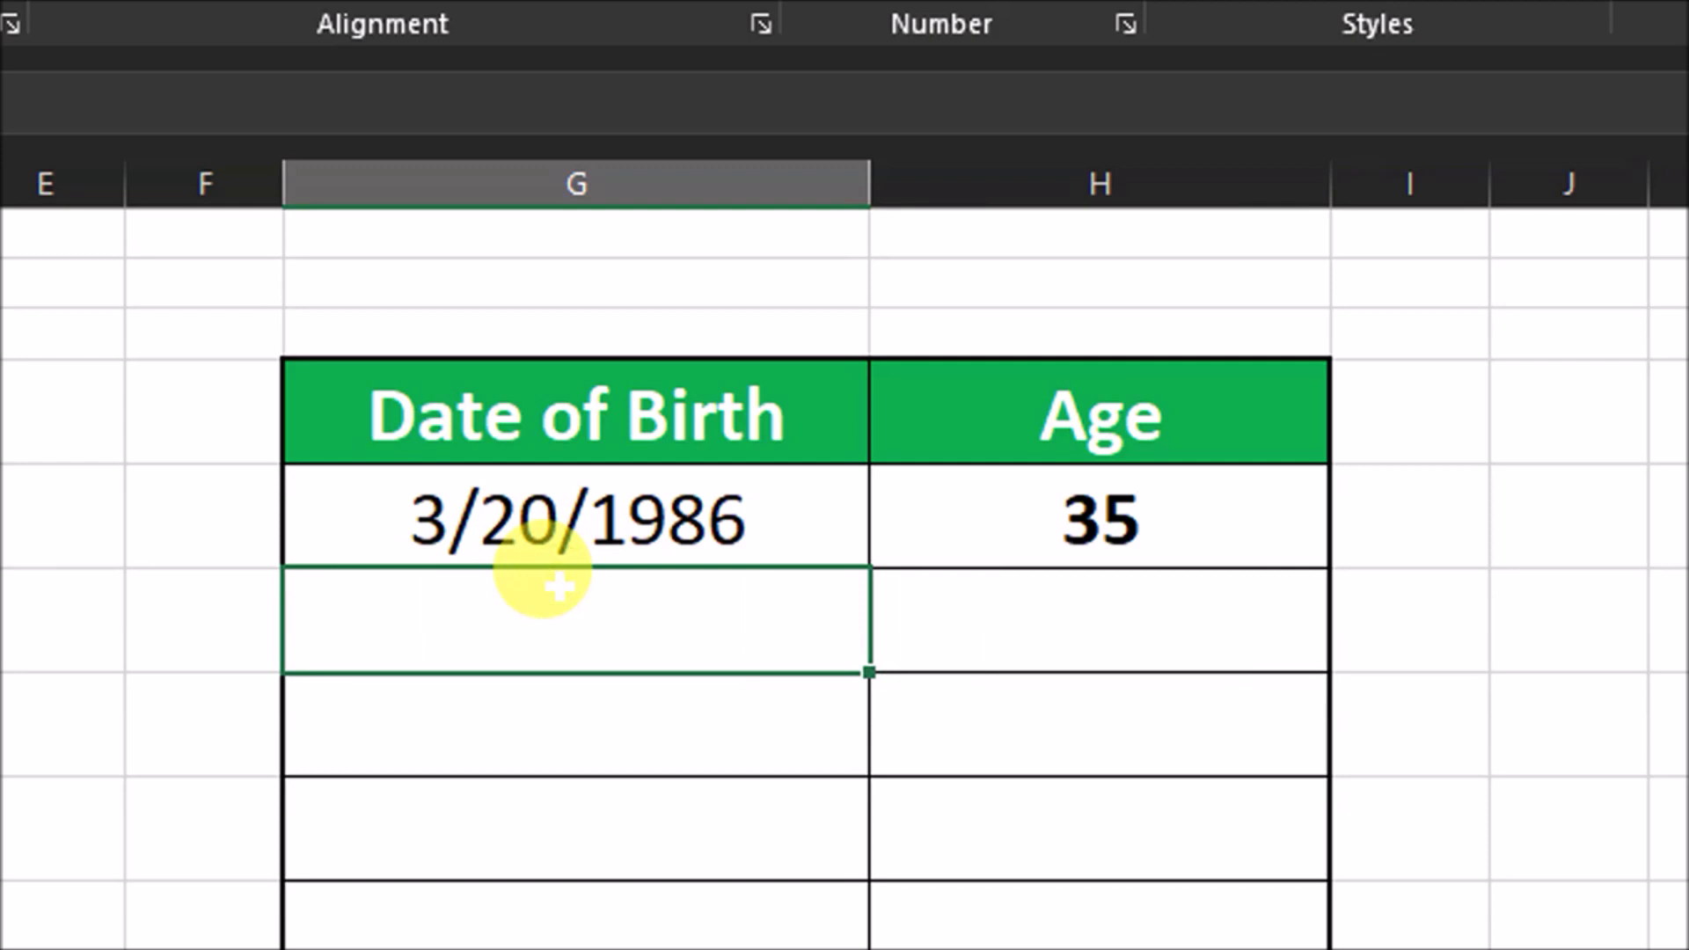
{"action": "type", "text": "12-12"}
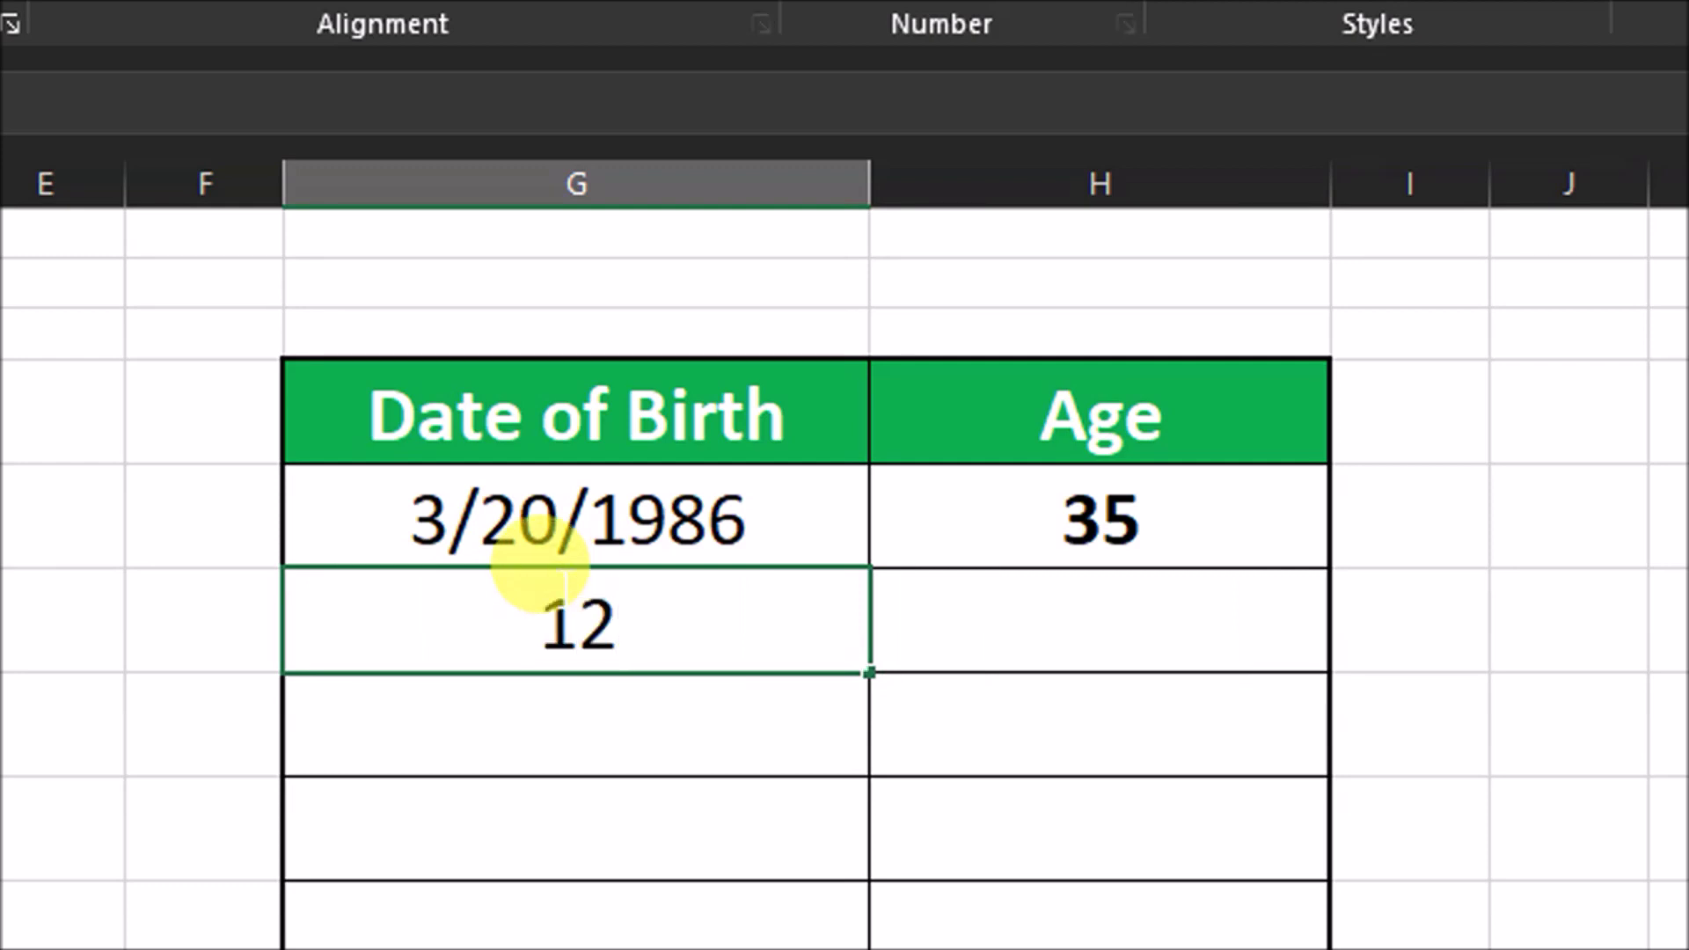
{"action": "type", "text": "-2003"}
{"action": "key", "text": "Return"}
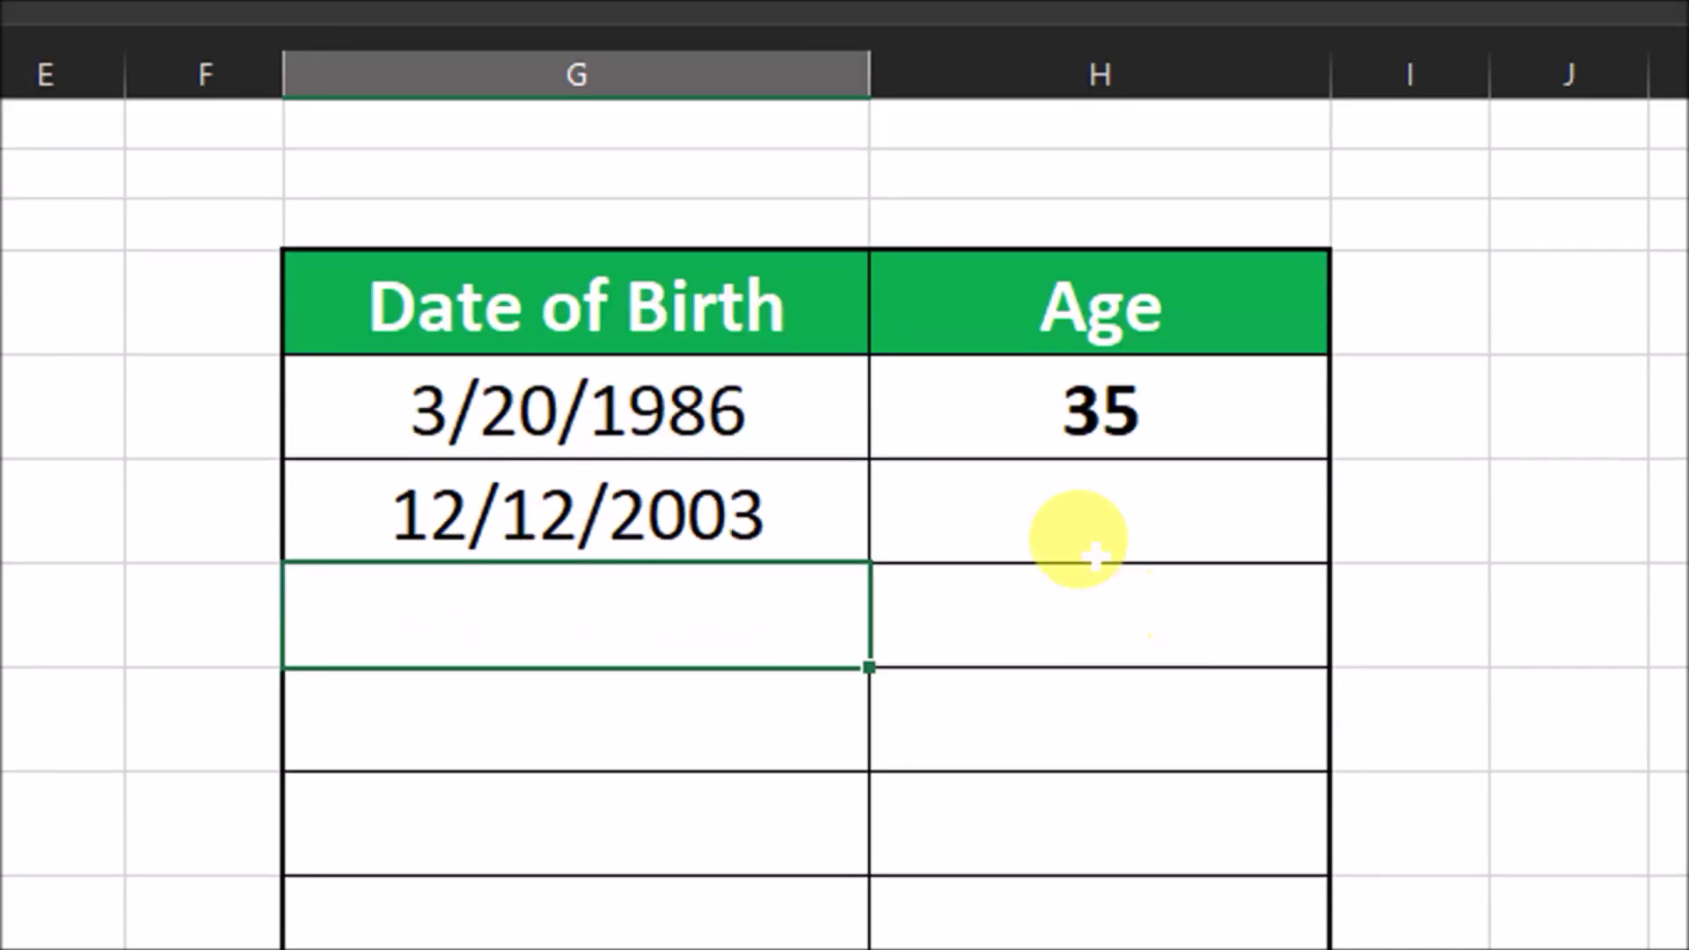
Step: Fill the age formula from cell H5 down the Age column through H10
{"action": "left_click", "coordinate": [1069, 508]}
{"action": "left_click_drag", "start_coordinate": [1329, 459], "coordinate": [1324, 949]}
{"action": "left_click_drag", "start_coordinate": [1324, 811], "coordinate": [1324, 812]}
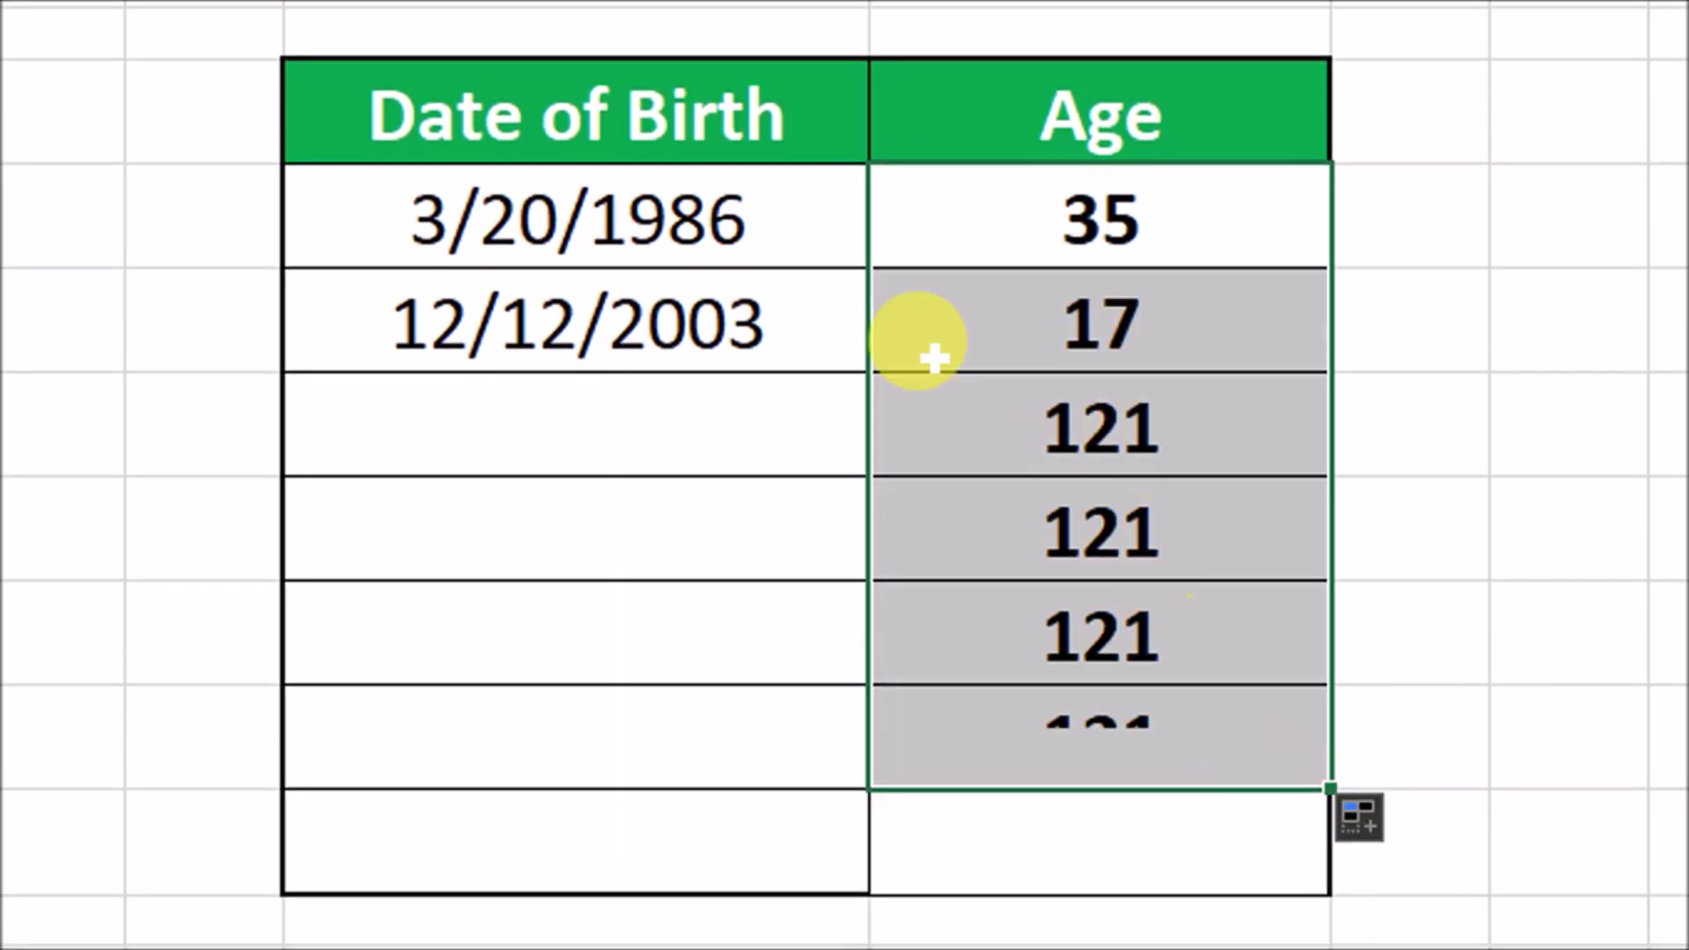
Step: Clear the age formulas from cells H7:H10, the rows without a date of birth
{"action": "left_click", "coordinate": [968, 428]}
{"action": "left_click_drag", "start_coordinate": [967, 428], "coordinate": [1018, 743]}
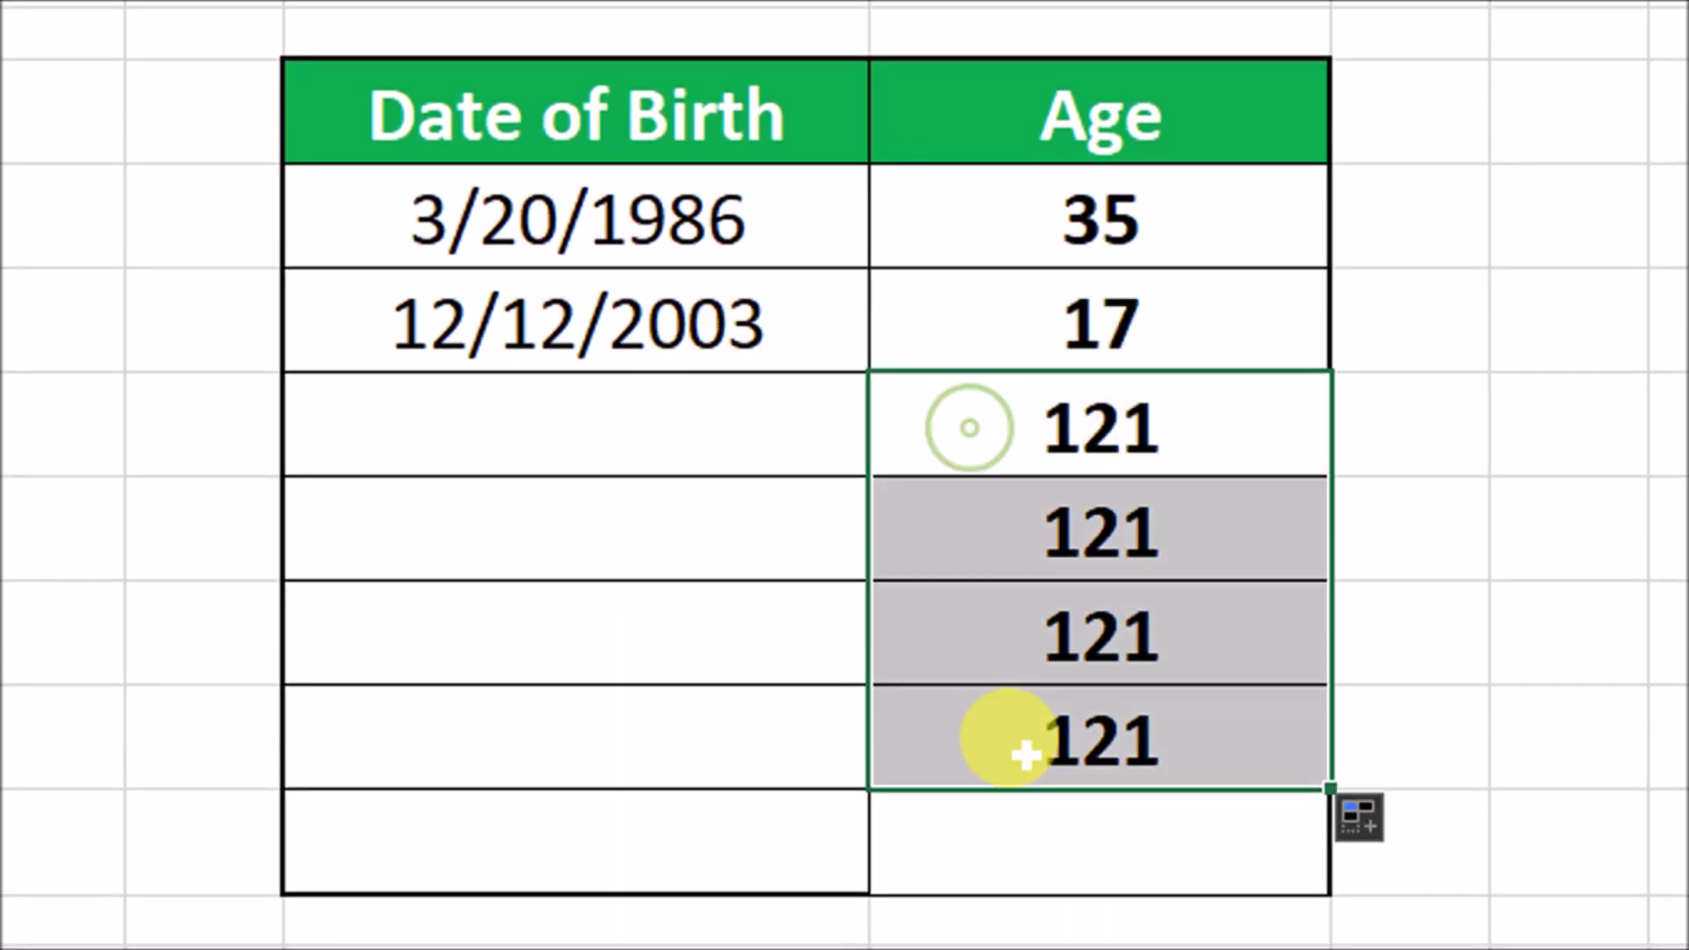
{"action": "key", "text": "Delete"}
Step: Enter a third person's date of birth in cell G7
{"action": "left_click", "coordinate": [652, 441]}
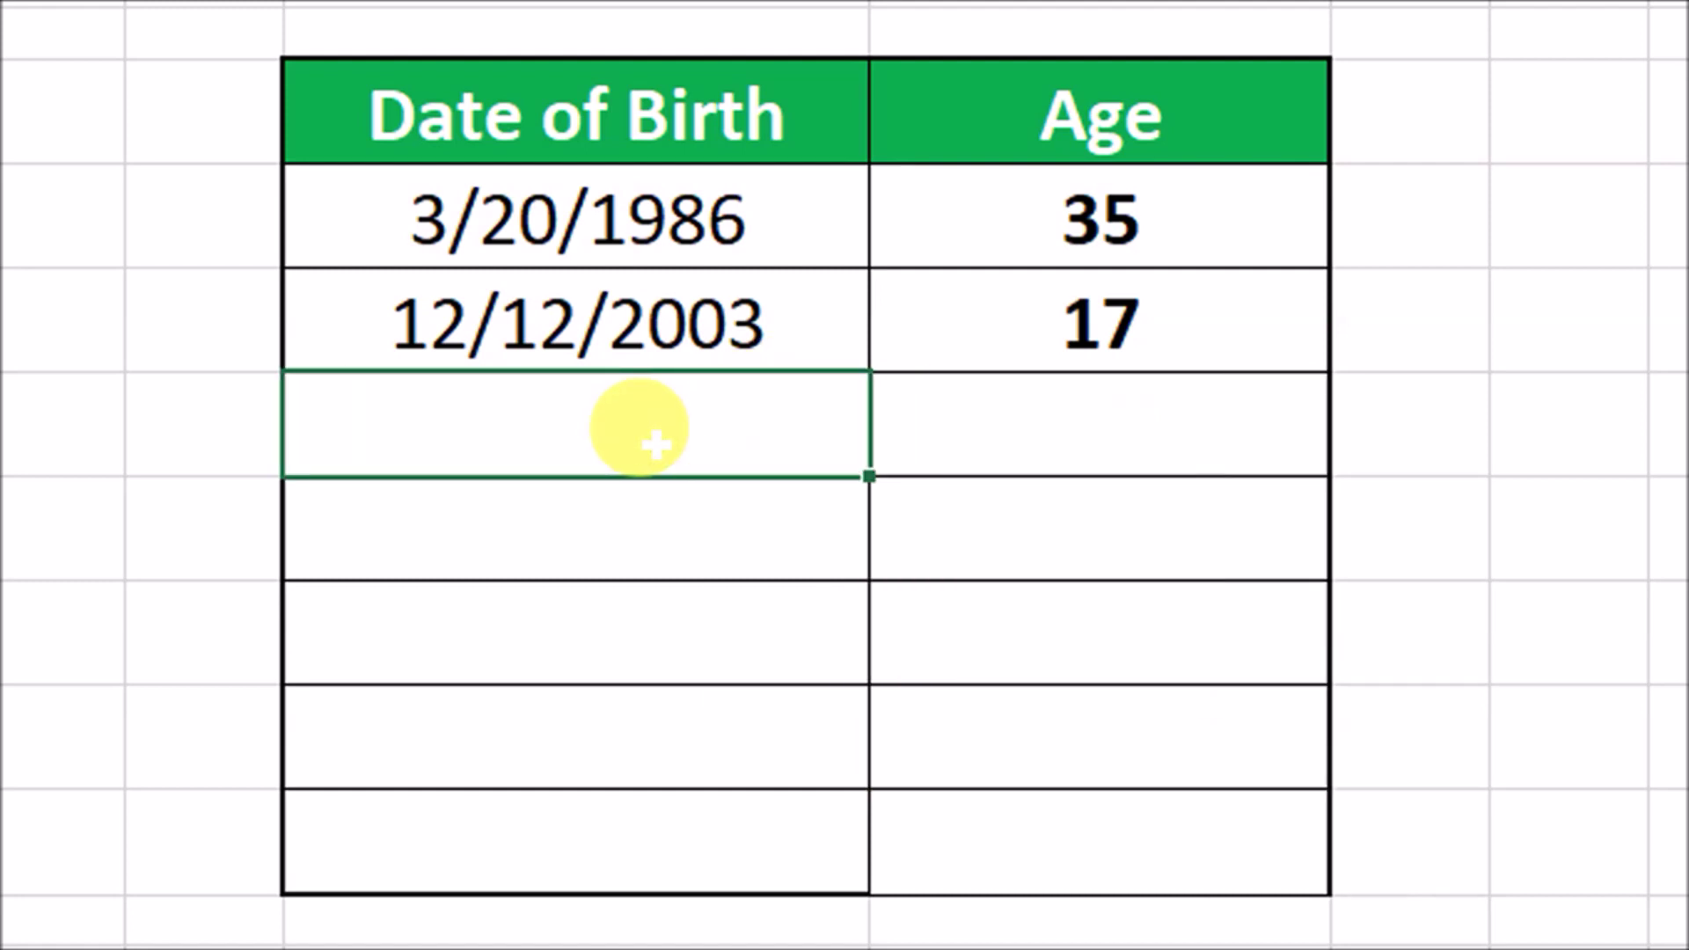
{"action": "type", "text": "12"}
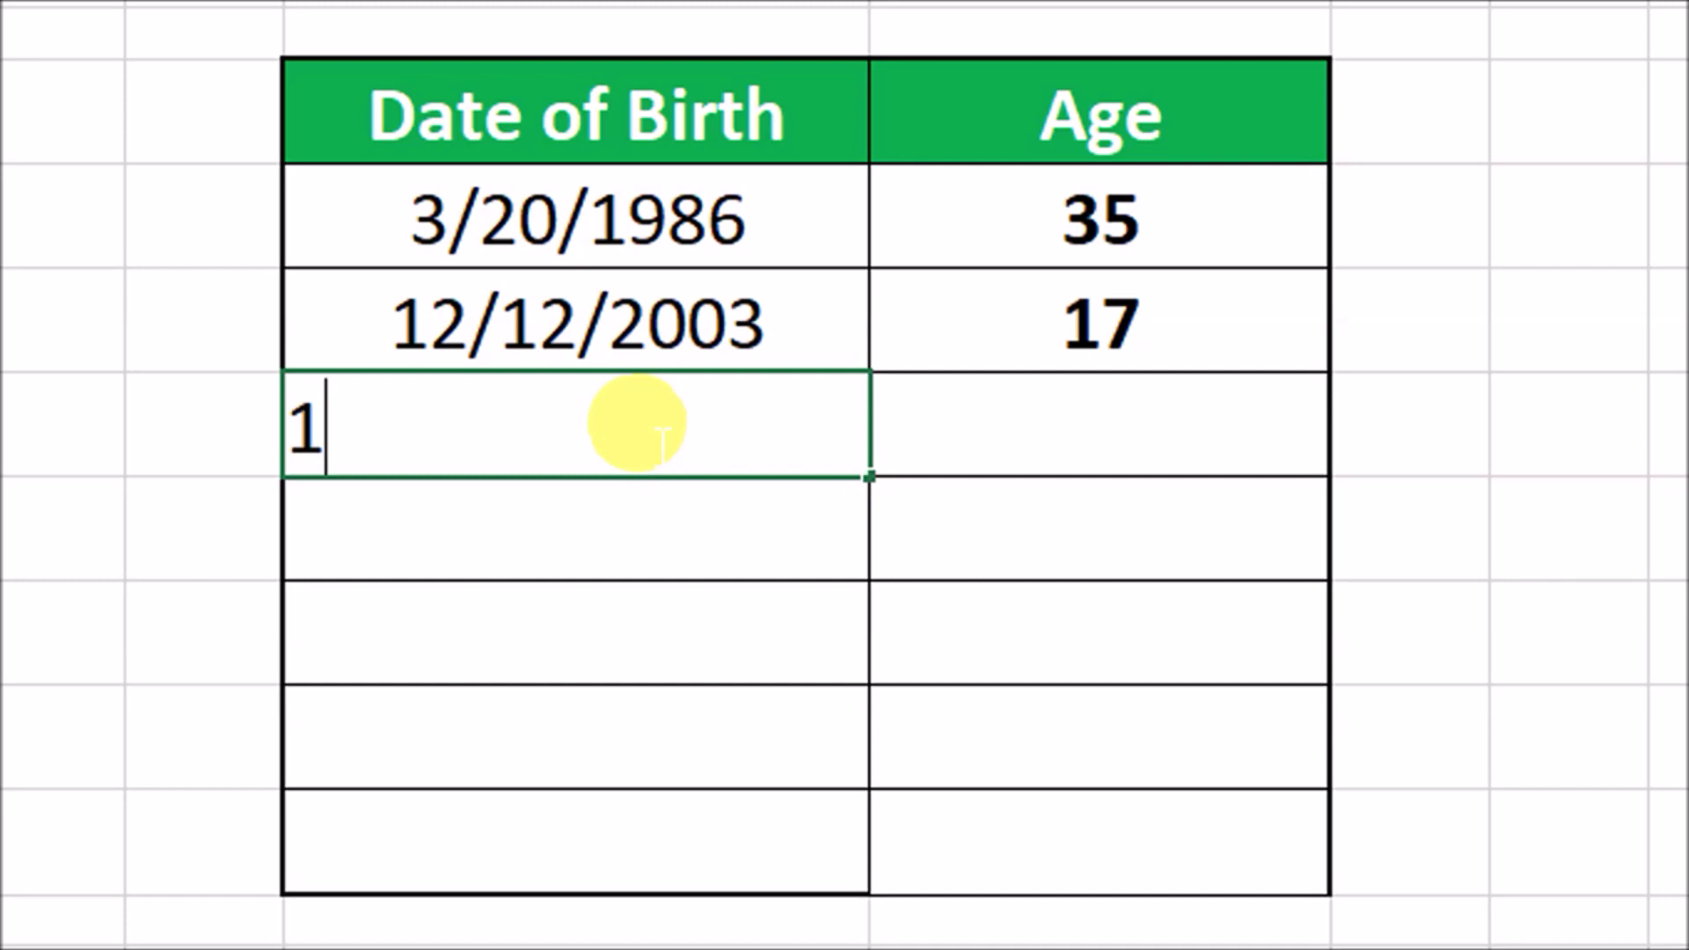